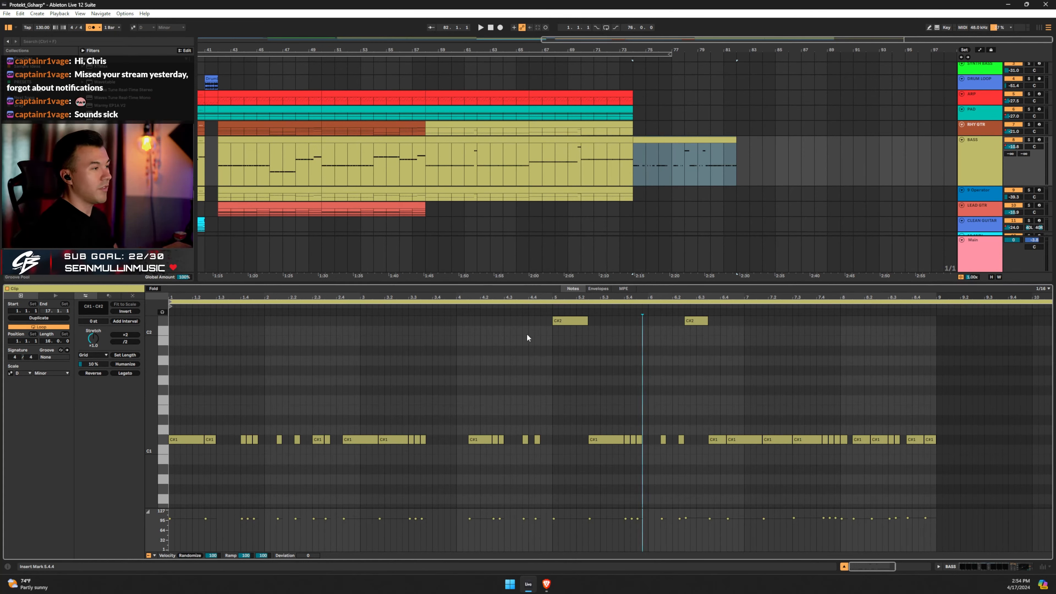
Transpose the two C#2 notes in the BASS clip down an octave to C#1 and select all the C#1 notes
{"action": "left_click_drag", "start_coordinate": [527, 335], "coordinate": [793, 308]}
{"action": "key", "text": "shift+Down"}
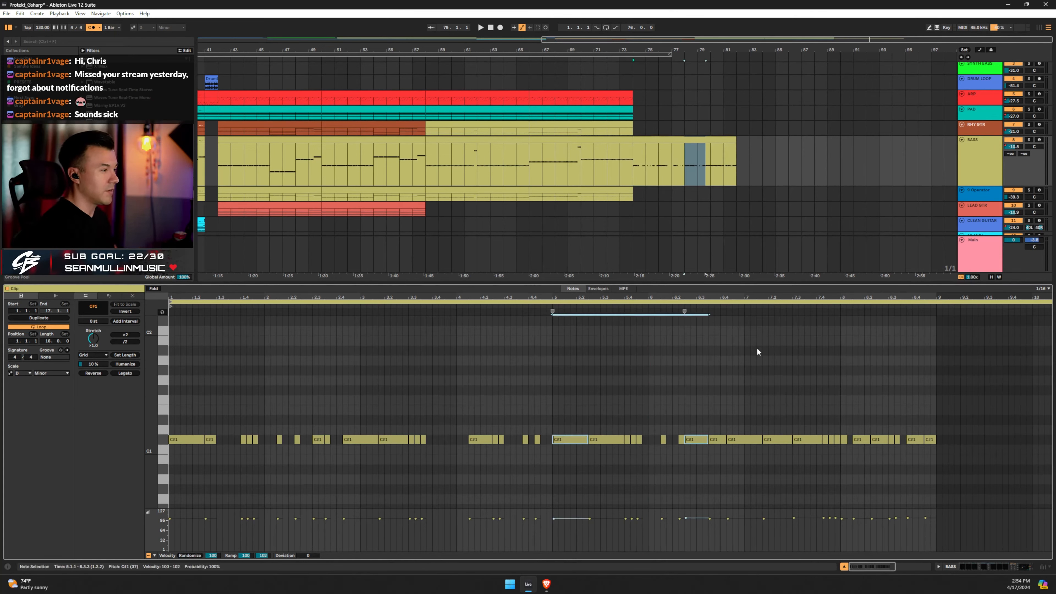
{"action": "left_click", "coordinate": [163, 441]}
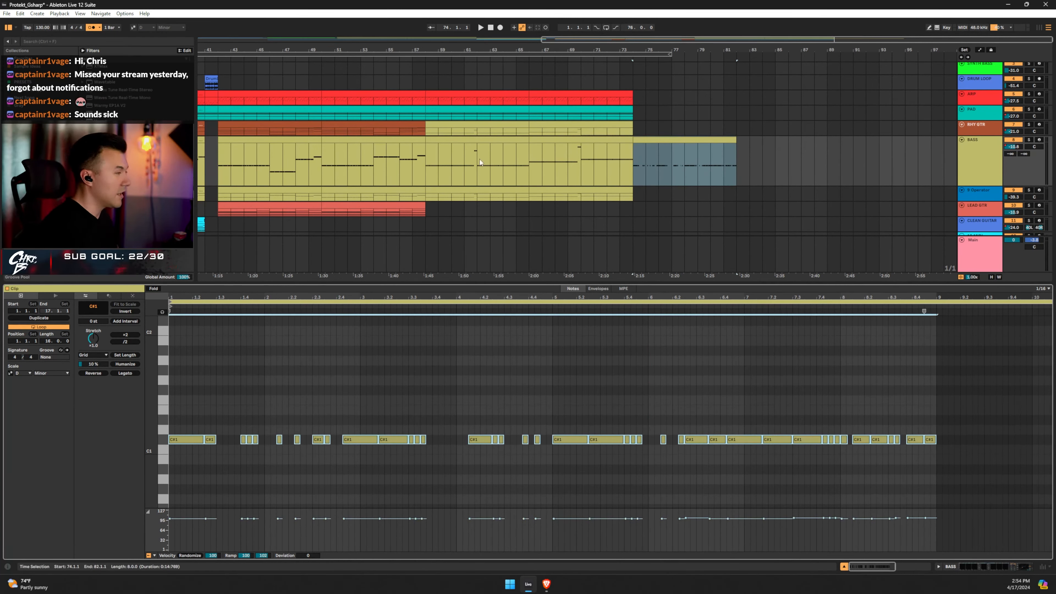
Create an eight-bar clip on the KICK (MIDI) track from bar 74 and paste the bass rhythm onto the KICK lane as short notes
{"action": "scroll", "coordinate": [699, 177], "scroll_direction": "down", "scroll_amount": 4}
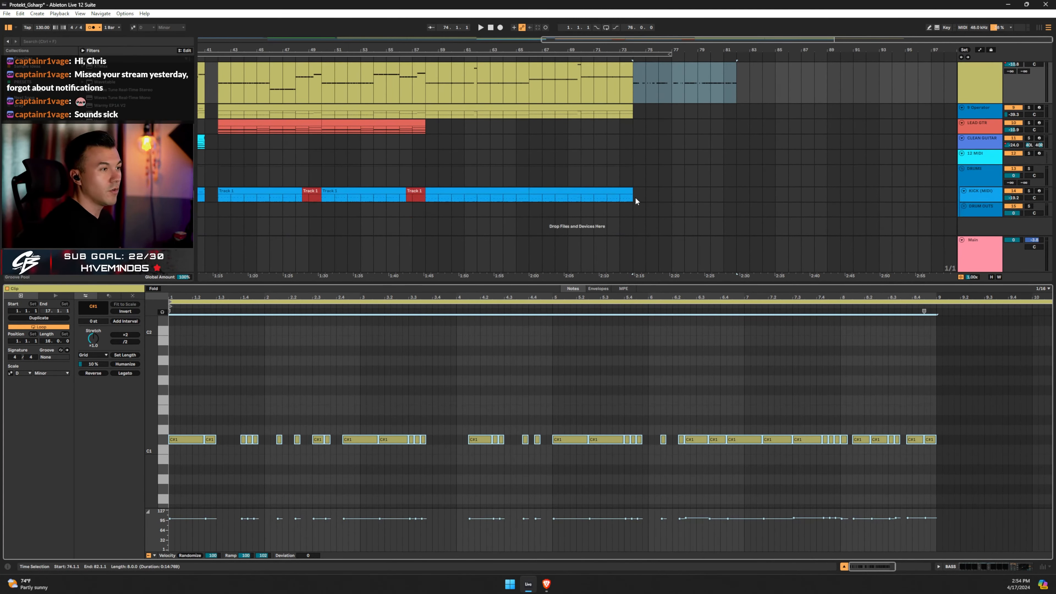
{"action": "left_click_drag", "start_coordinate": [634, 198], "coordinate": [719, 199]}
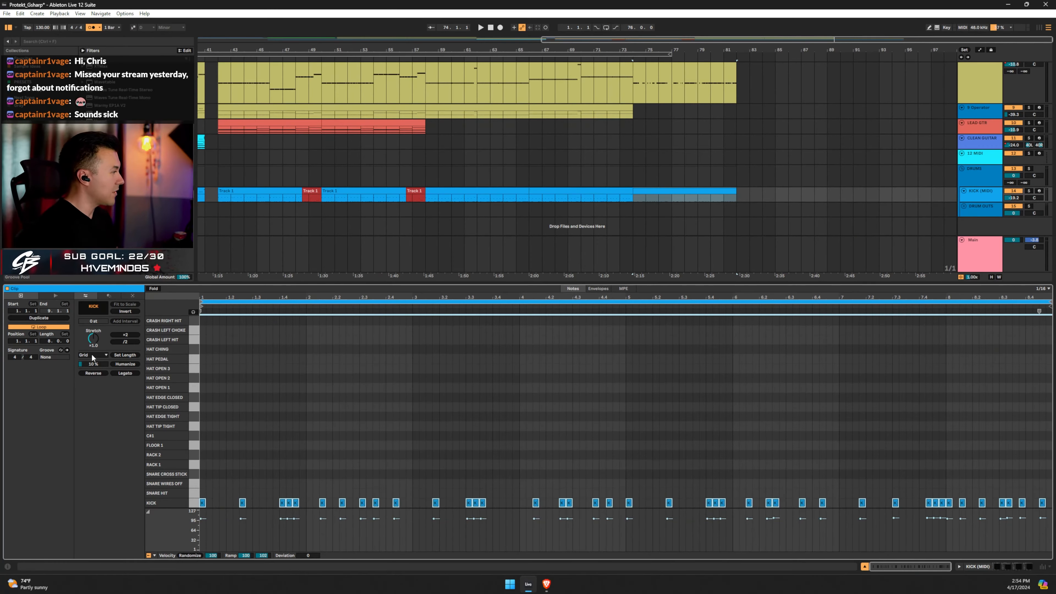
{"action": "right_click", "coordinate": [317, 397]}
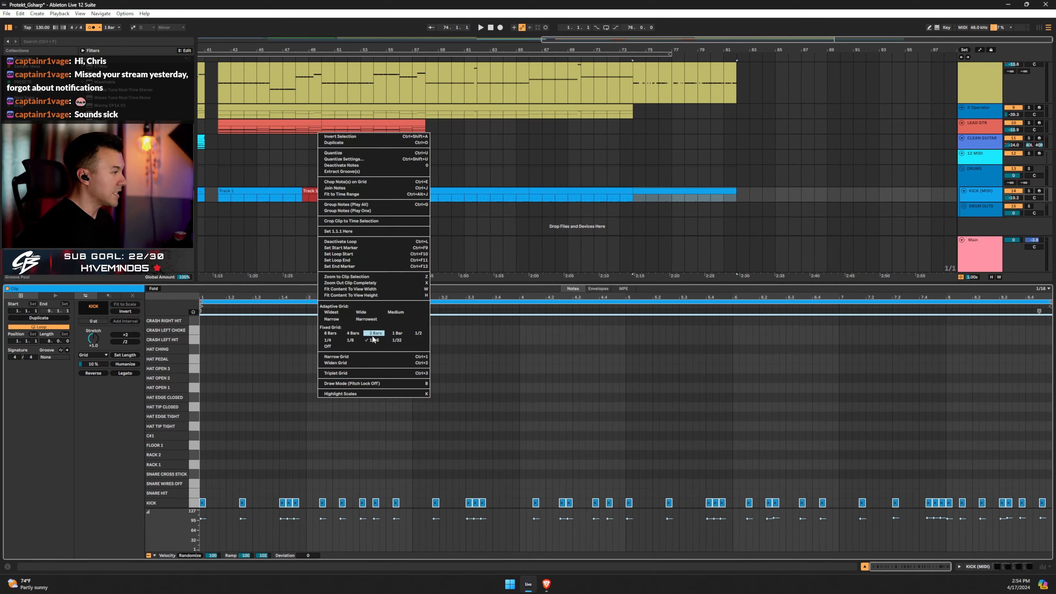
{"action": "left_click", "coordinate": [540, 392]}
Add SNARE HIT notes on beat 3 of the first and second bars of the drum clip
{"action": "left_click", "coordinate": [259, 445]}
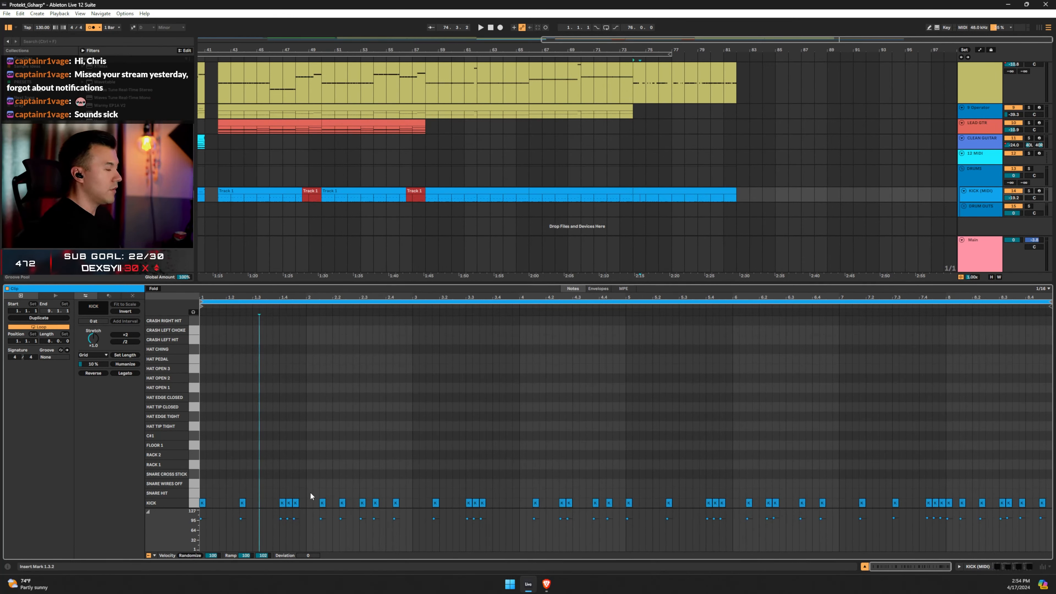
{"action": "key", "text": "space"}
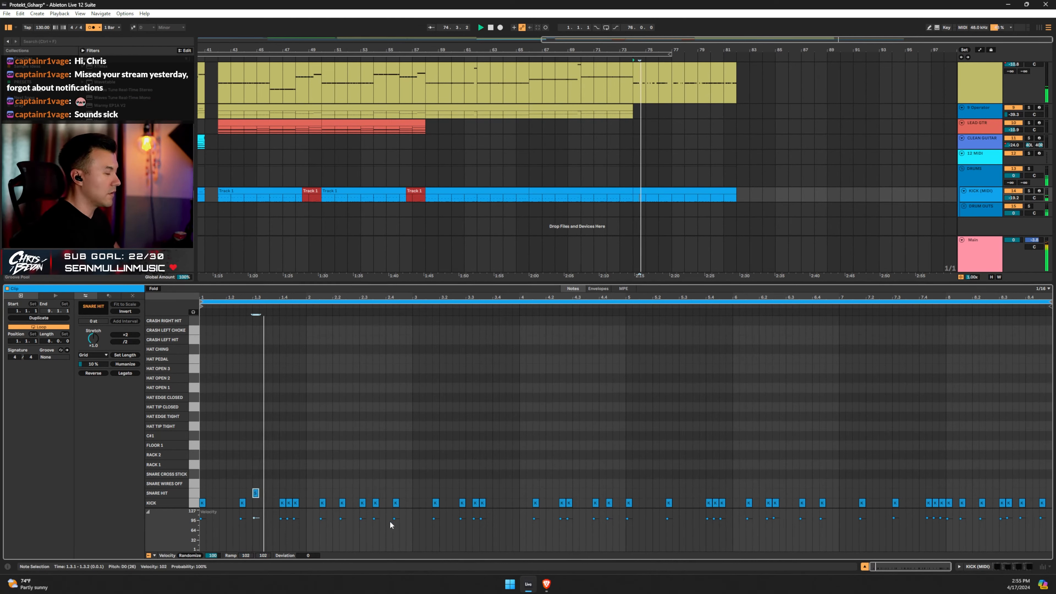
{"action": "double_click", "coordinate": [363, 493]}
{"action": "left_click", "coordinate": [363, 507]}
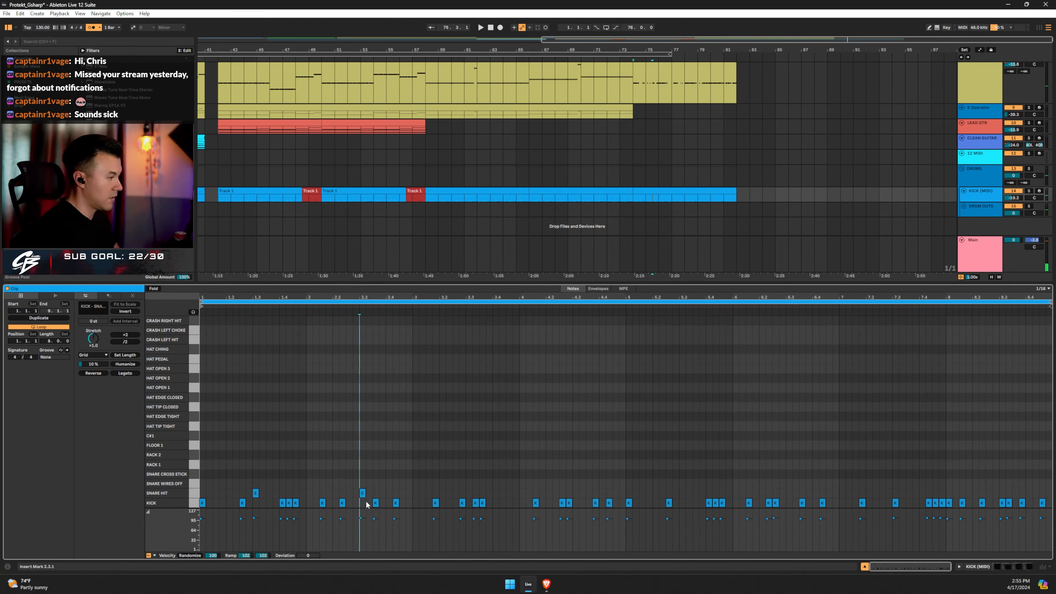
Deactivate the kick note beneath the second bar's snare hit and play back the pattern
{"action": "double_click", "coordinate": [363, 504]}
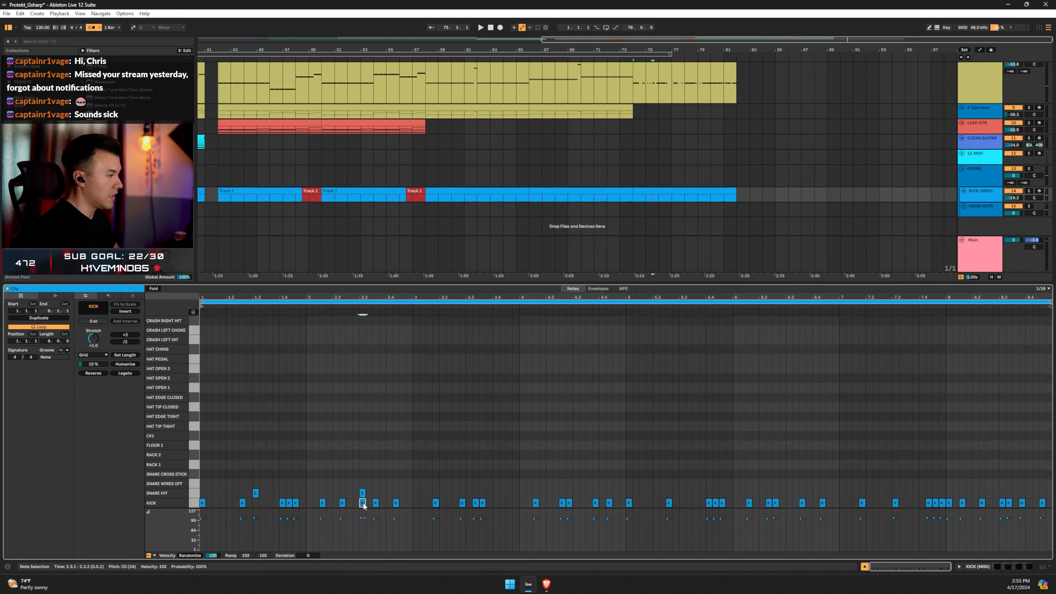
{"action": "left_click", "coordinate": [350, 463]}
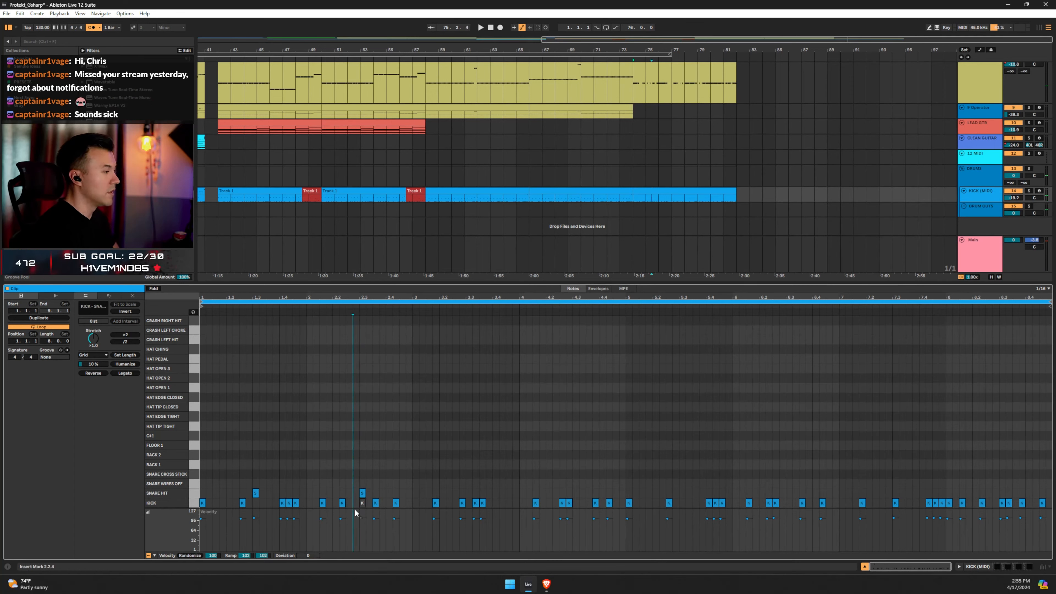
{"action": "left_click", "coordinate": [362, 504]}
{"action": "key", "text": "space"}
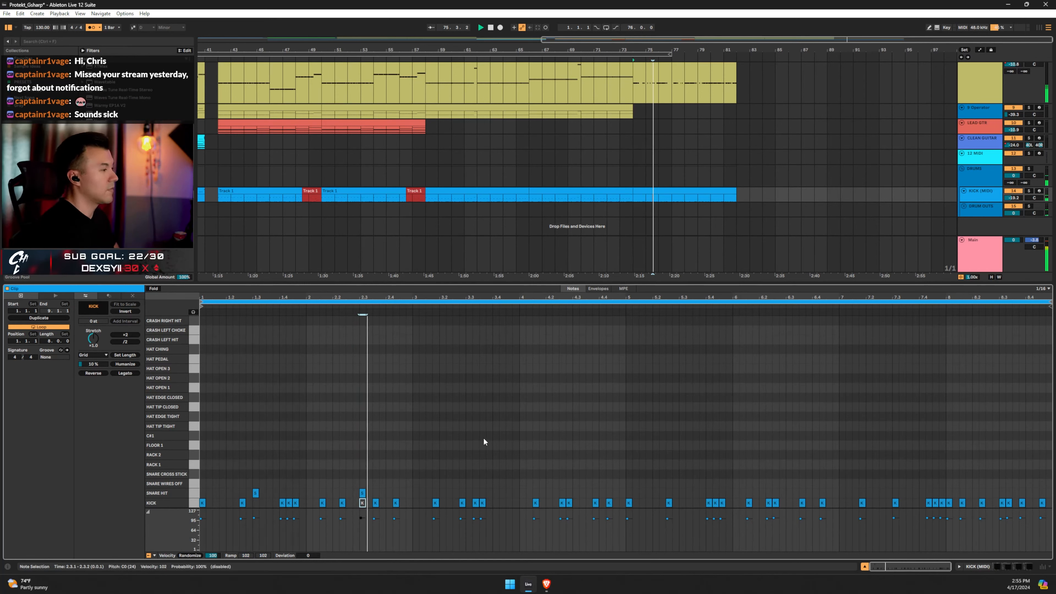
{"action": "key", "text": "space"}
Copy the snare hits to beat 3 of bars 3 through 8 and deactivate the kick beneath the bar 7 snare
{"action": "left_click_drag", "start_coordinate": [397, 467], "coordinate": [467, 494]}
{"action": "left_click_drag", "start_coordinate": [619, 467], "coordinate": [683, 497]}
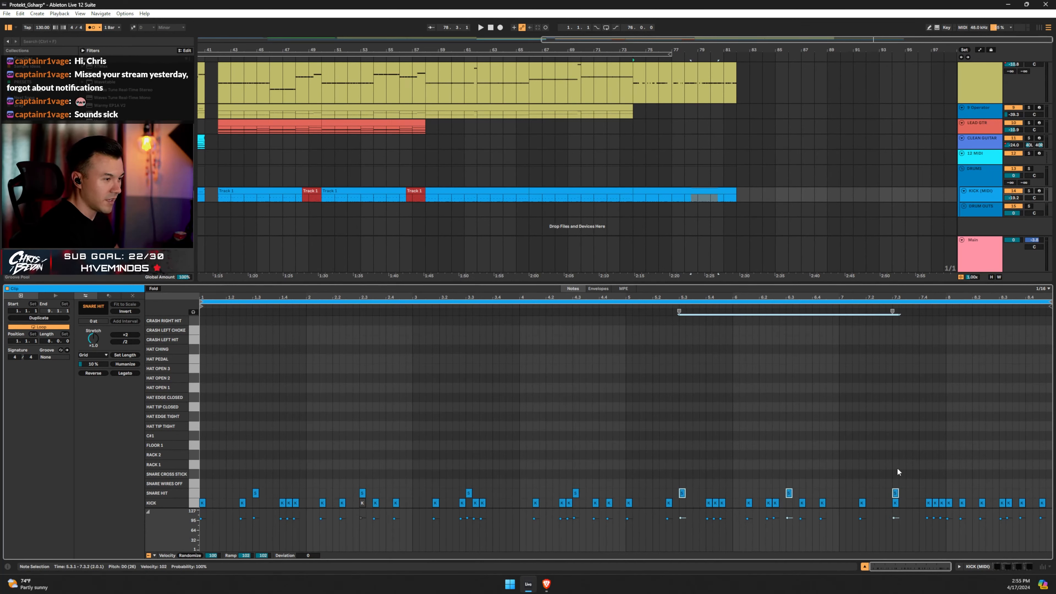
{"action": "left_click", "coordinate": [904, 508]}
{"action": "left_click", "coordinate": [898, 504]}
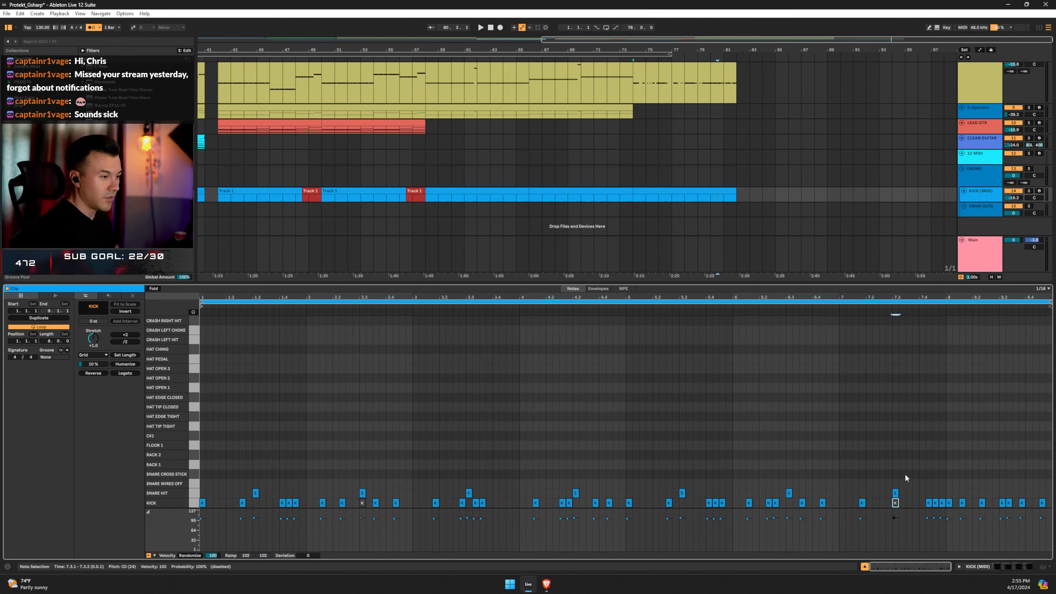
{"action": "left_click_drag", "start_coordinate": [915, 480], "coordinate": [786, 495]}
{"action": "key", "text": "ctrl+d"}
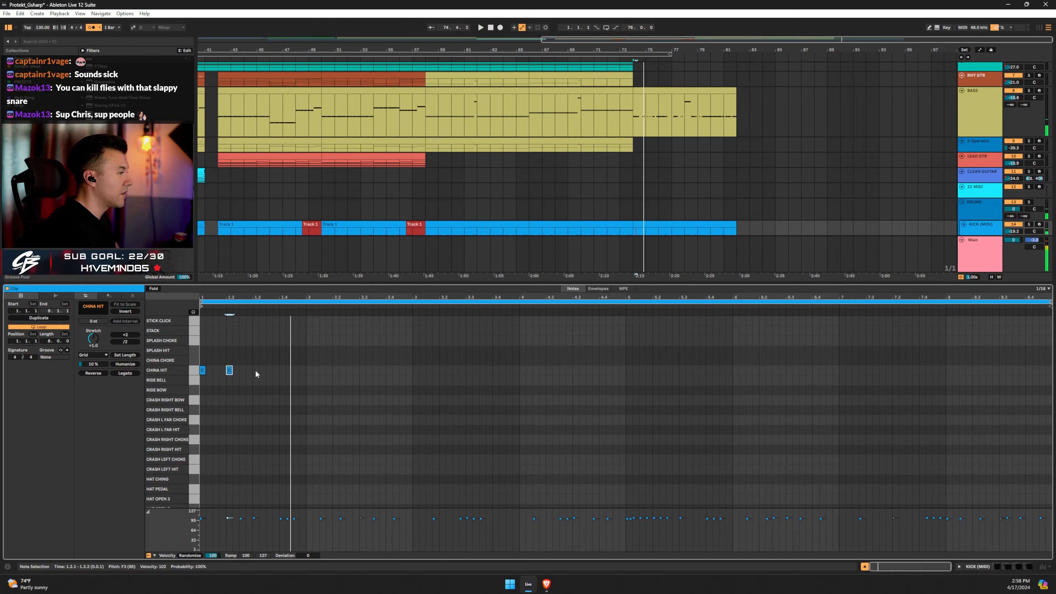
Add CHINA HIT notes on beat 3 of bar 1, at the start of bar 2 and through the second half of bar 2
{"action": "double_click", "coordinate": [255, 370]}
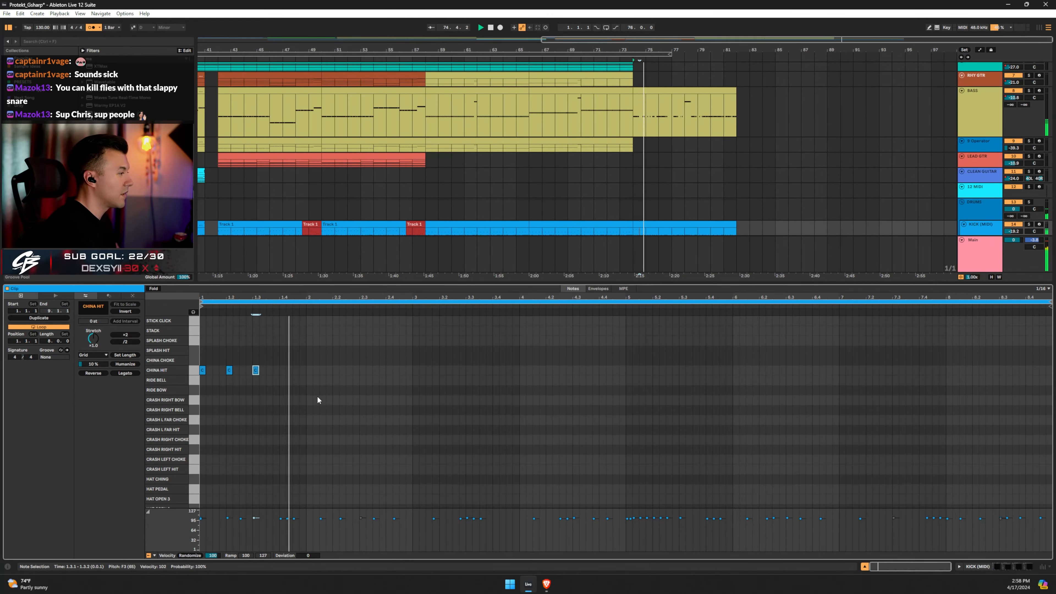
{"action": "key", "text": "space"}
{"action": "double_click", "coordinate": [309, 369]}
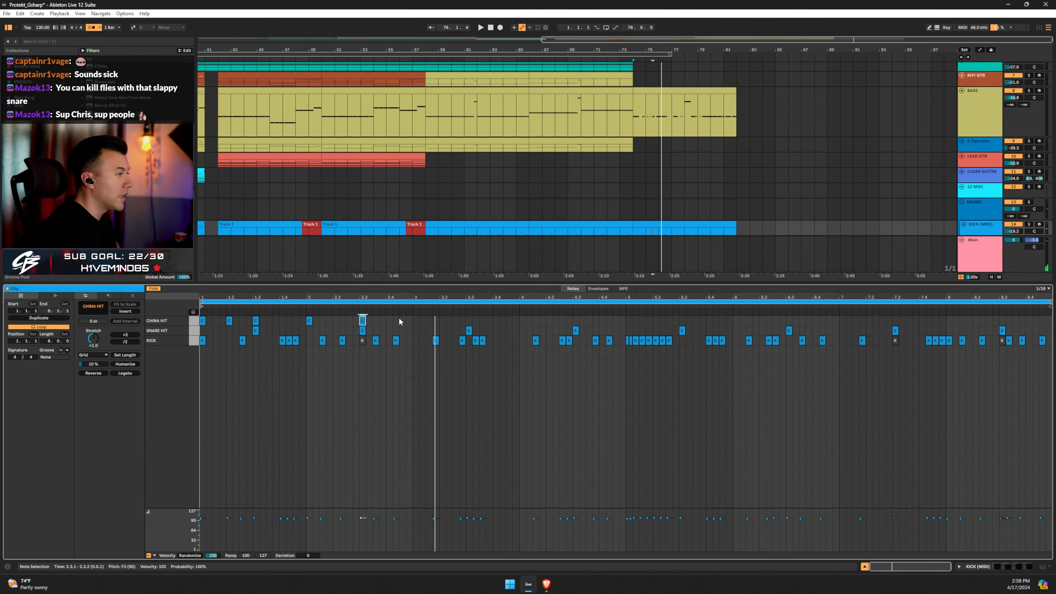
{"action": "double_click", "coordinate": [376, 320]}
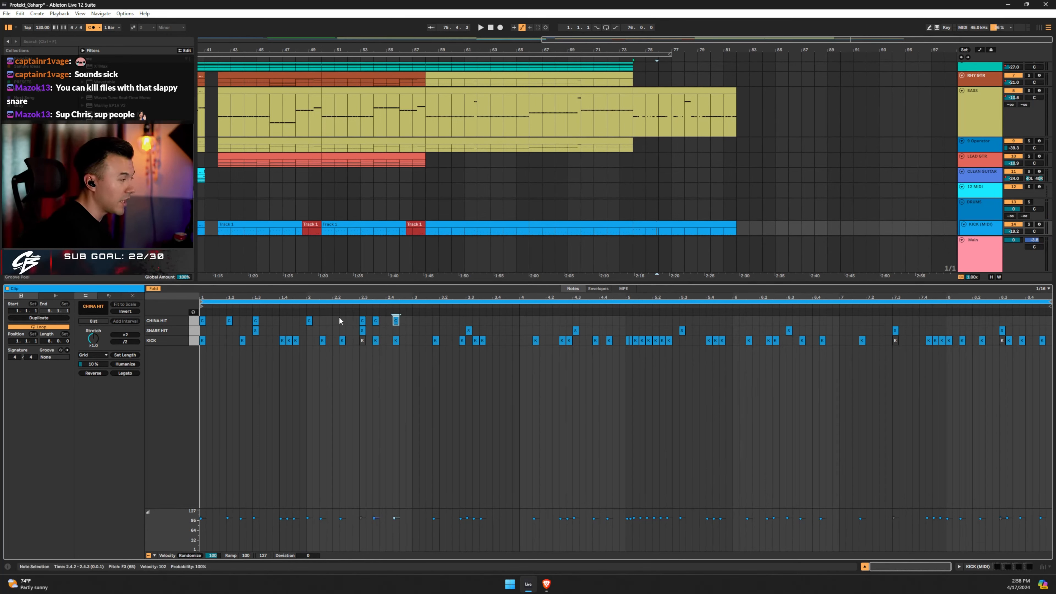
Play back the folded drum pattern and move the second China hit half a beat later to align with the kick
{"action": "left_click", "coordinate": [152, 289]}
{"action": "left_click", "coordinate": [152, 289]}
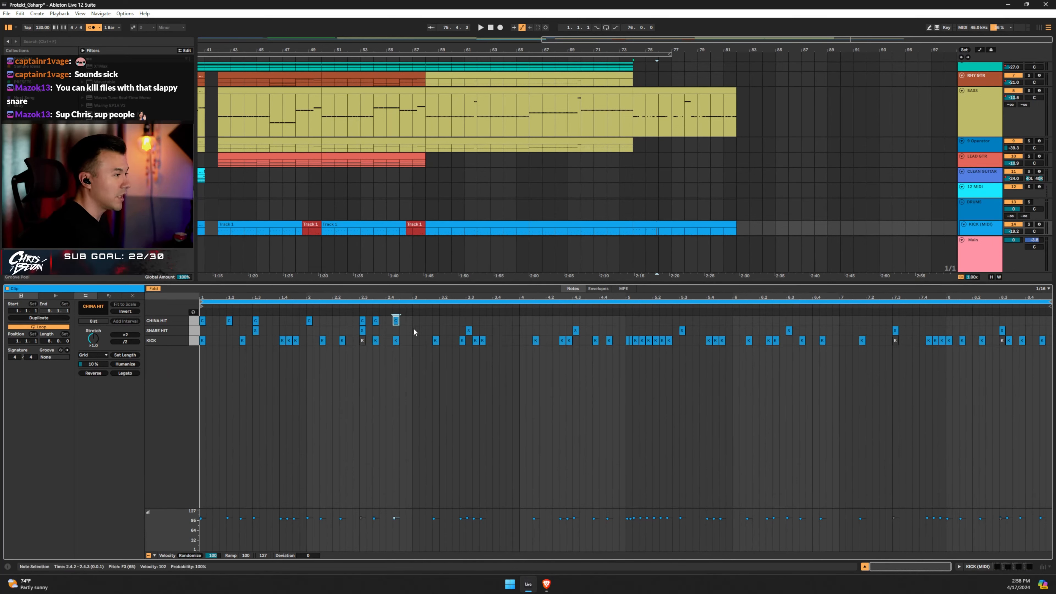
{"action": "key", "text": "space"}
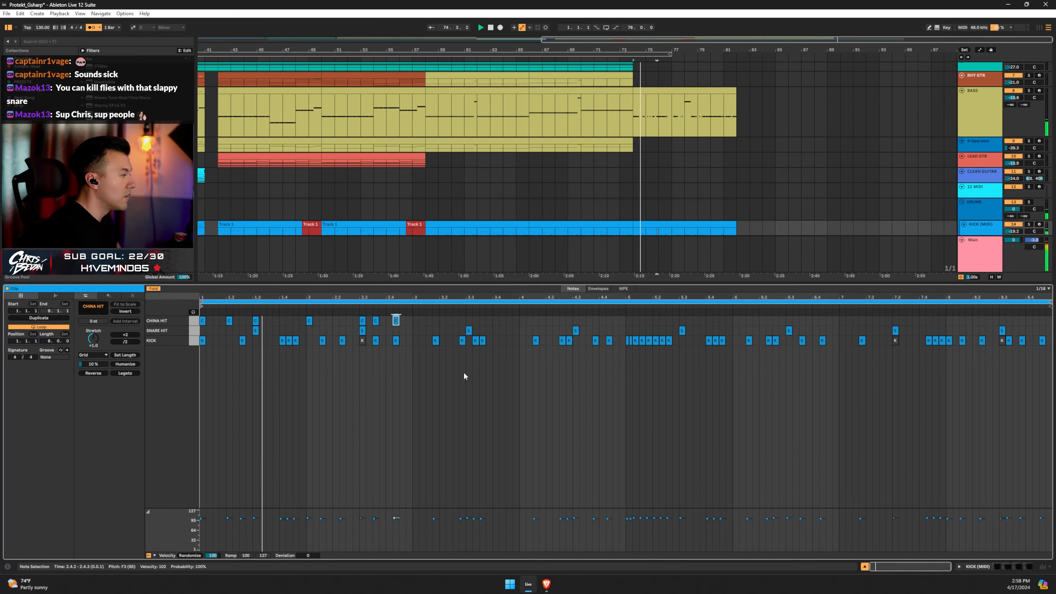
{"action": "left_click_drag", "start_coordinate": [232, 321], "coordinate": [245, 321]}
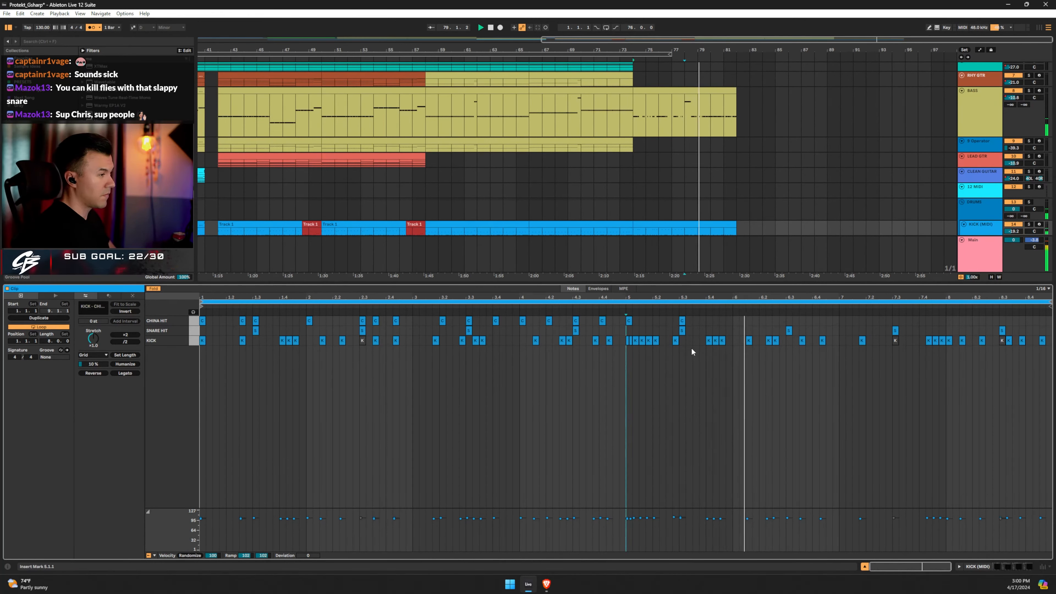
Set the note grid to 1/8 triplets and fit the kicks leading into bar 5's snare to it
{"action": "right_click", "coordinate": [647, 325]}
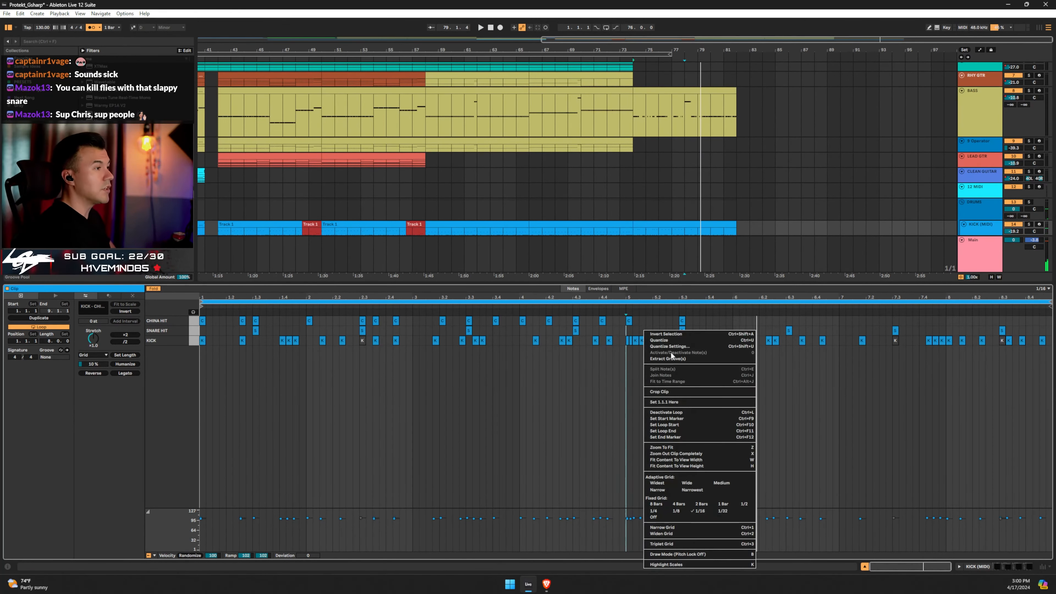
{"action": "left_click", "coordinate": [679, 504]}
{"action": "right_click", "coordinate": [661, 339]}
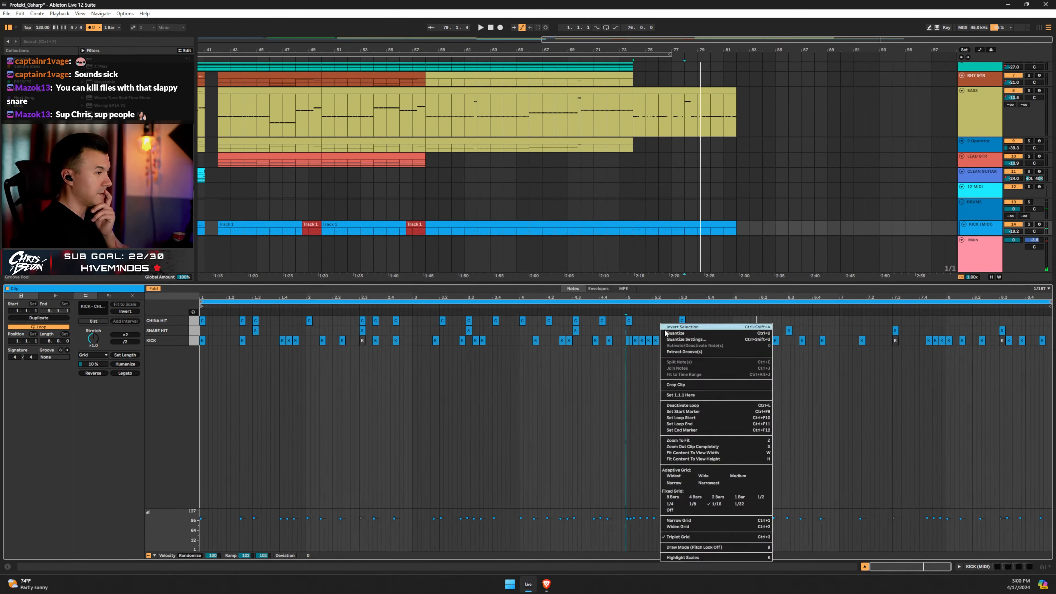
{"action": "left_click", "coordinate": [694, 504]}
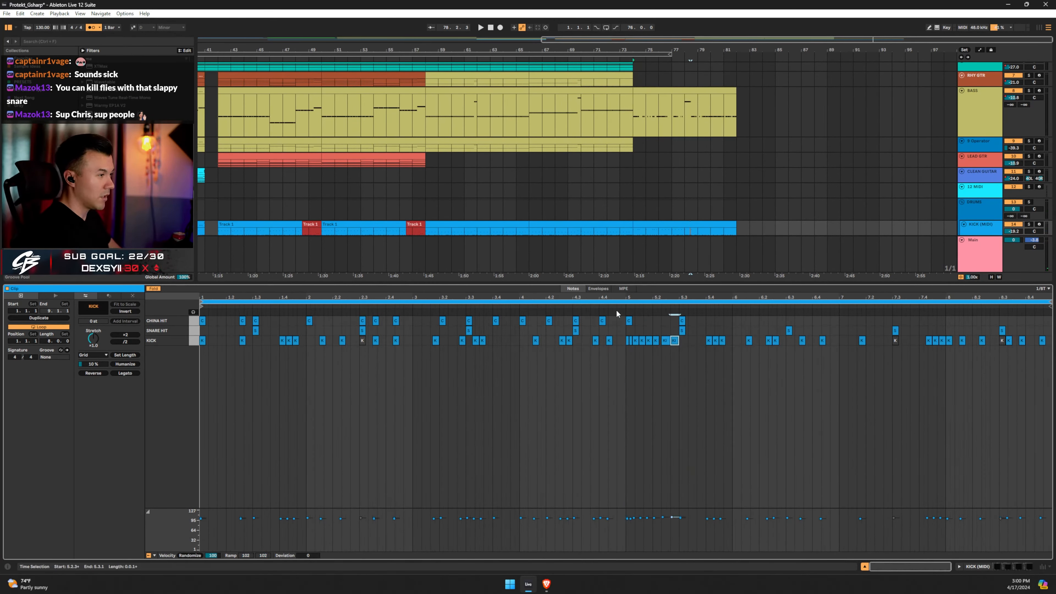
{"action": "left_click", "coordinate": [619, 315]}
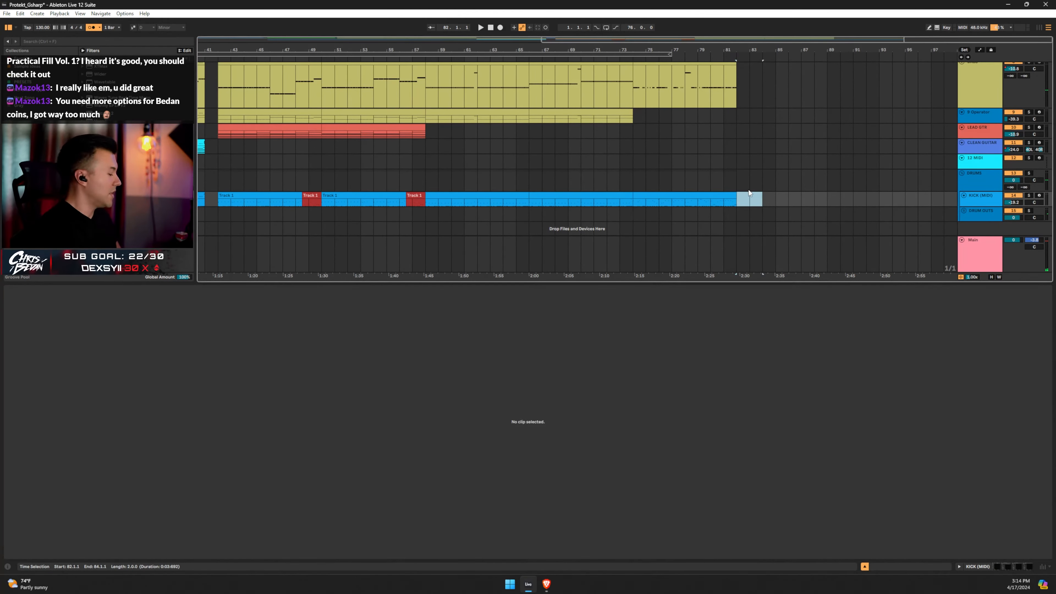
Insert a two-bar MIDI clip on the KICK (MIDI) track from bar 82 to 84 and add a drum note at its start
{"action": "key", "text": "ctrl+shift+m"}
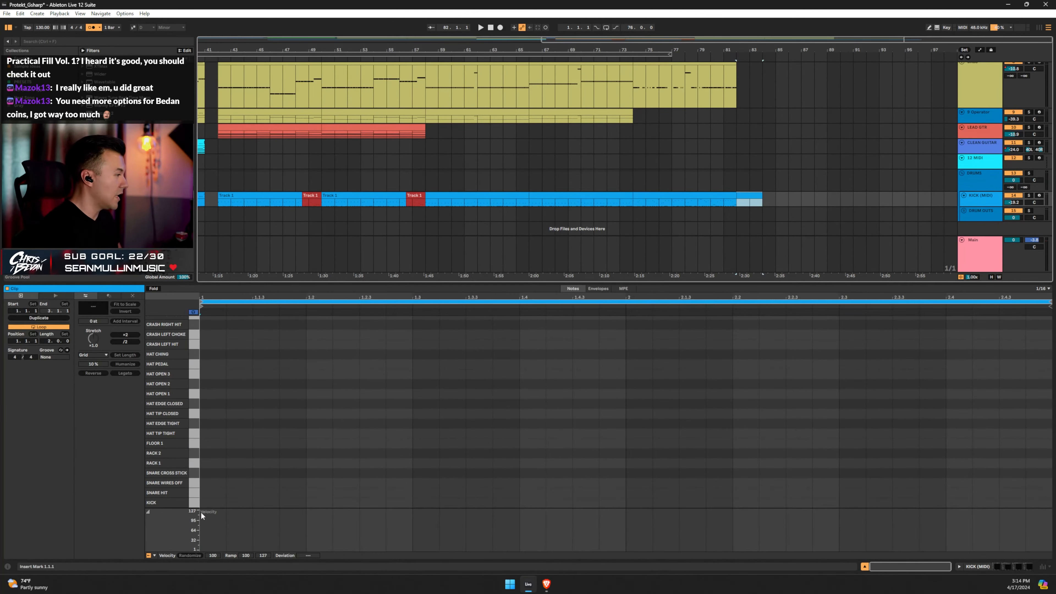
{"action": "scroll", "coordinate": [204, 417], "scroll_direction": "up", "scroll_amount": 3}
{"action": "double_click", "coordinate": [202, 395]}
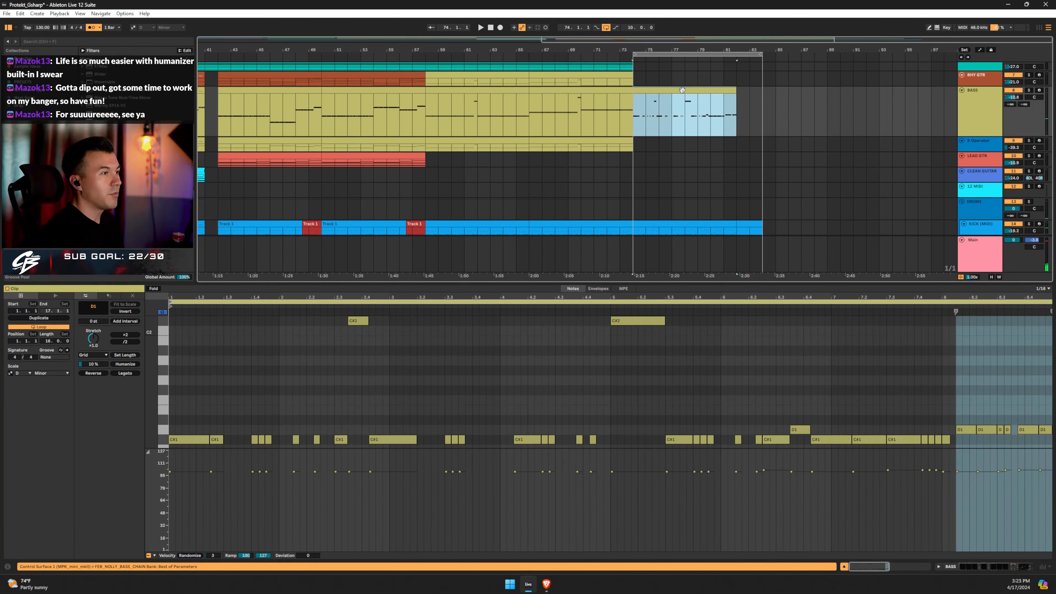
Copy the bass clip starting at bar 74 onto the RHY GTR track and select all notes in the copy
{"action": "scroll", "coordinate": [681, 100], "scroll_direction": "up", "scroll_amount": 3}
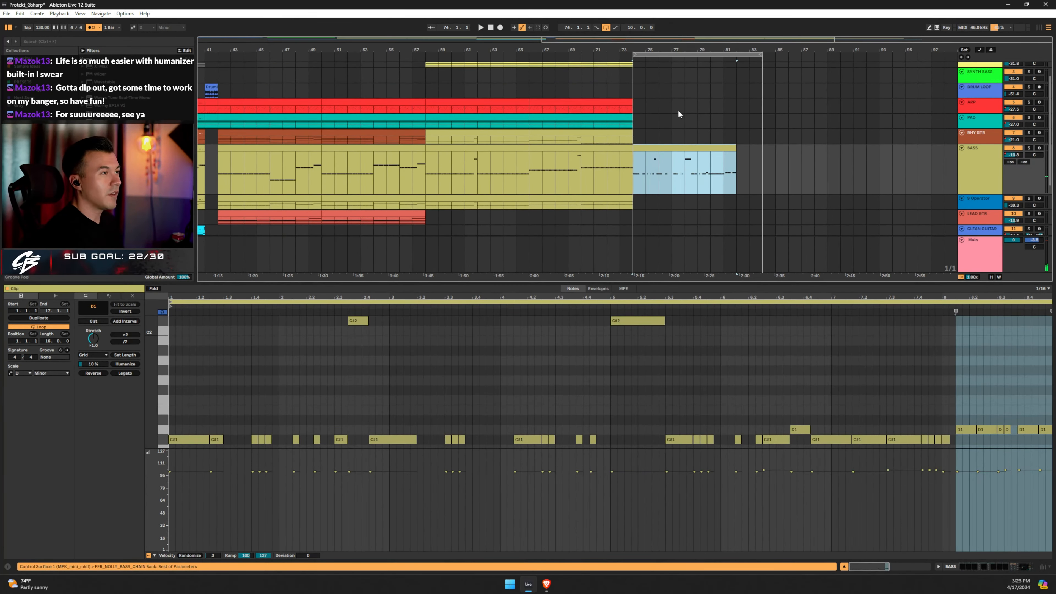
{"action": "left_click", "coordinate": [657, 137]}
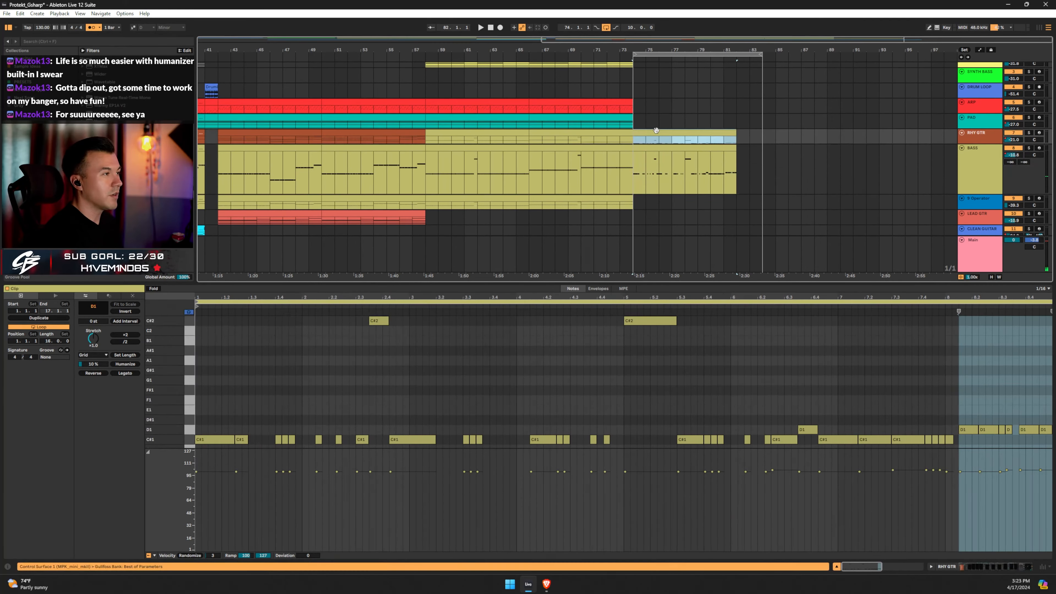
{"action": "key", "text": "ctrl+a"}
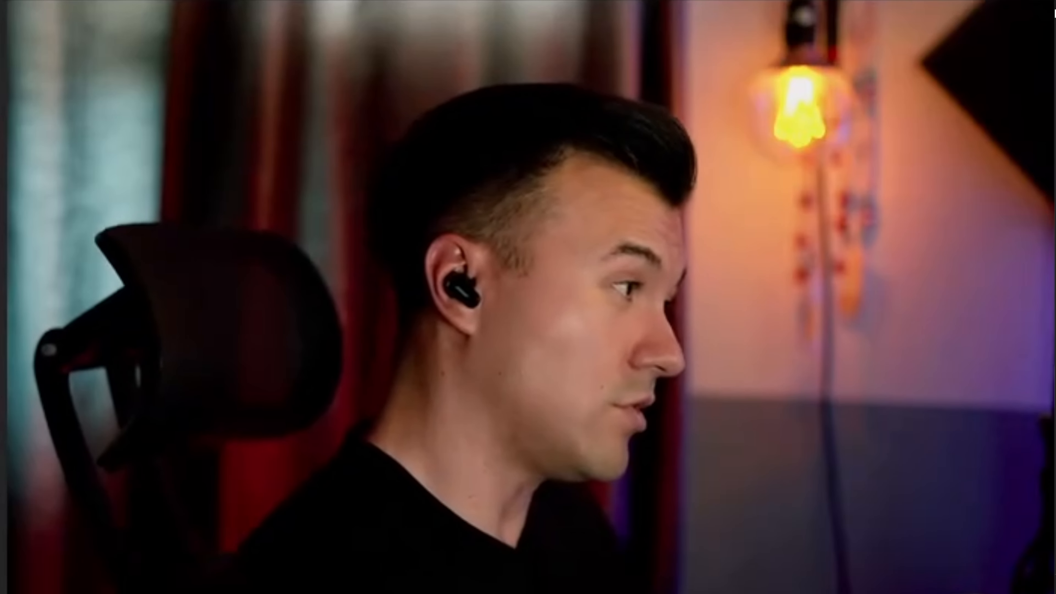
Shorten the long C#1 note in the RHY GTR clip and add another C#1 note from 3.2.1 to 3.3.1
{"action": "key", "text": "space"}
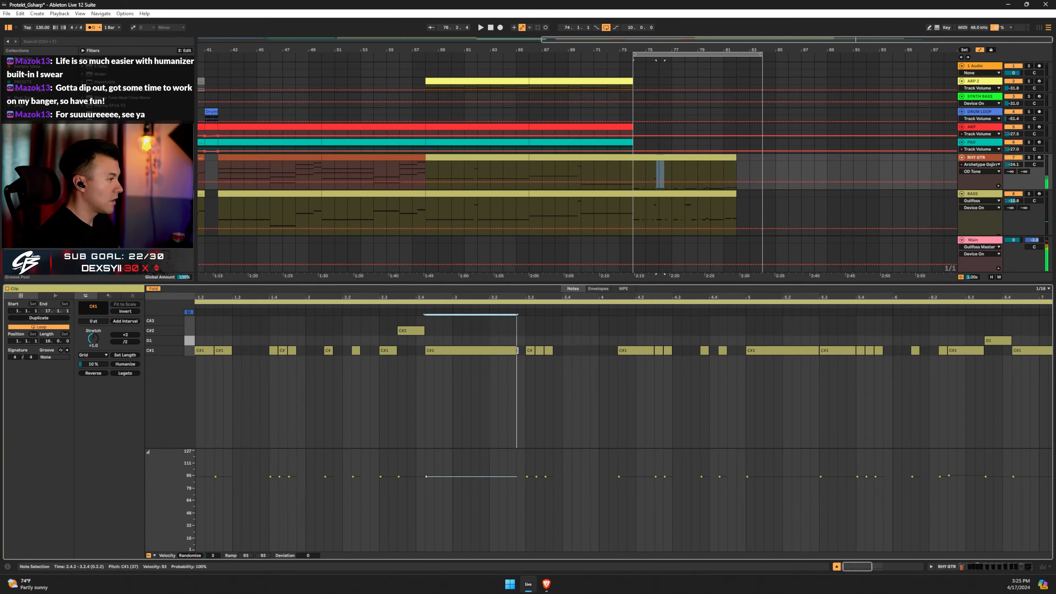
{"action": "left_click_drag", "start_coordinate": [517, 351], "coordinate": [497, 353]}
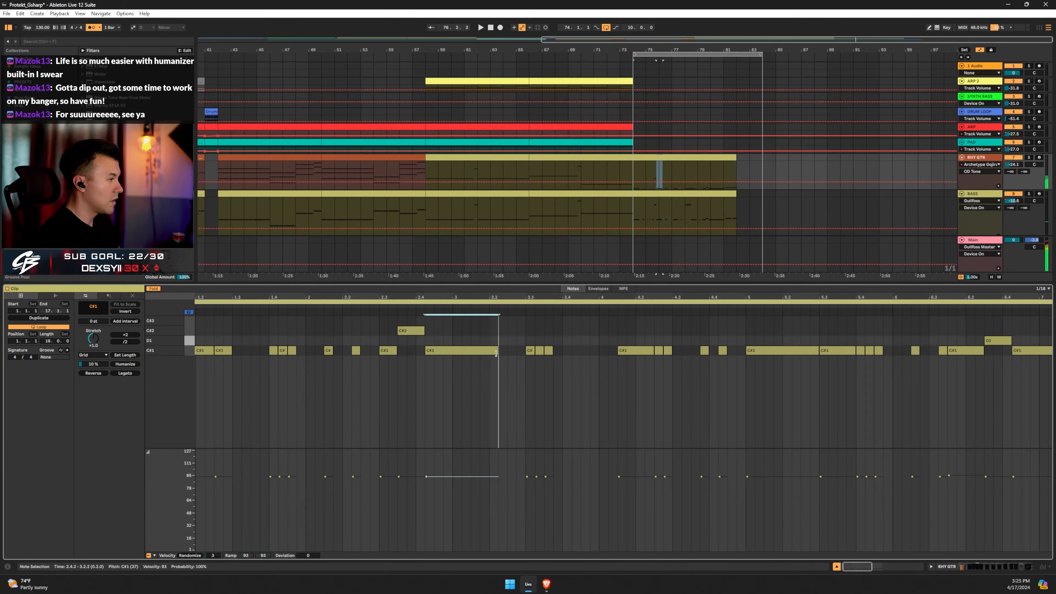
{"action": "double_click", "coordinate": [494, 350]}
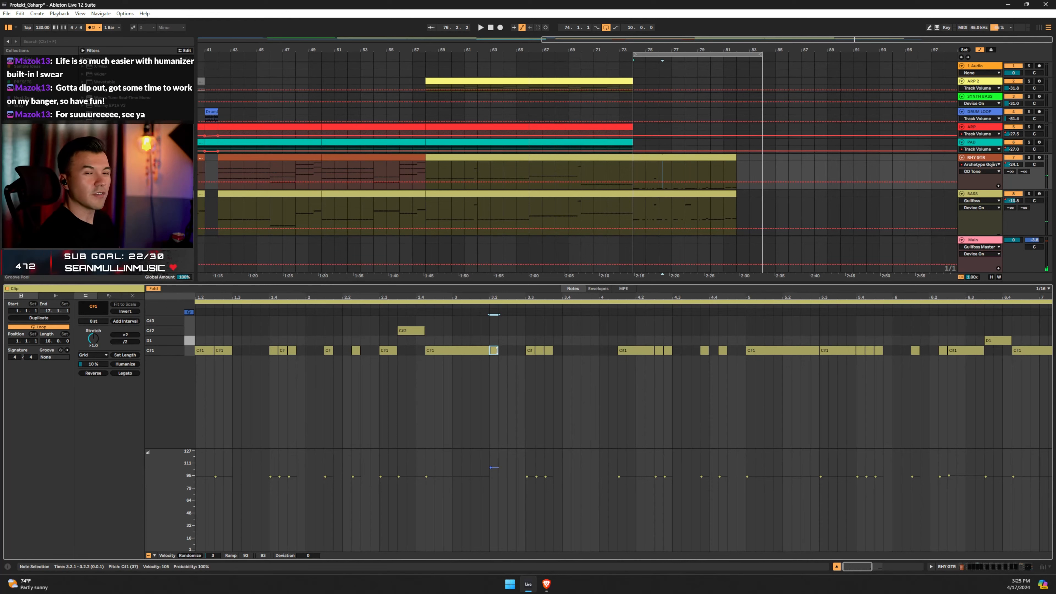
{"action": "left_click_drag", "start_coordinate": [497, 351], "coordinate": [524, 356]}
Lengthen the second C#1 note of the RHY GTR clip to 1.4.1 and play back the section
{"action": "key", "text": "space"}
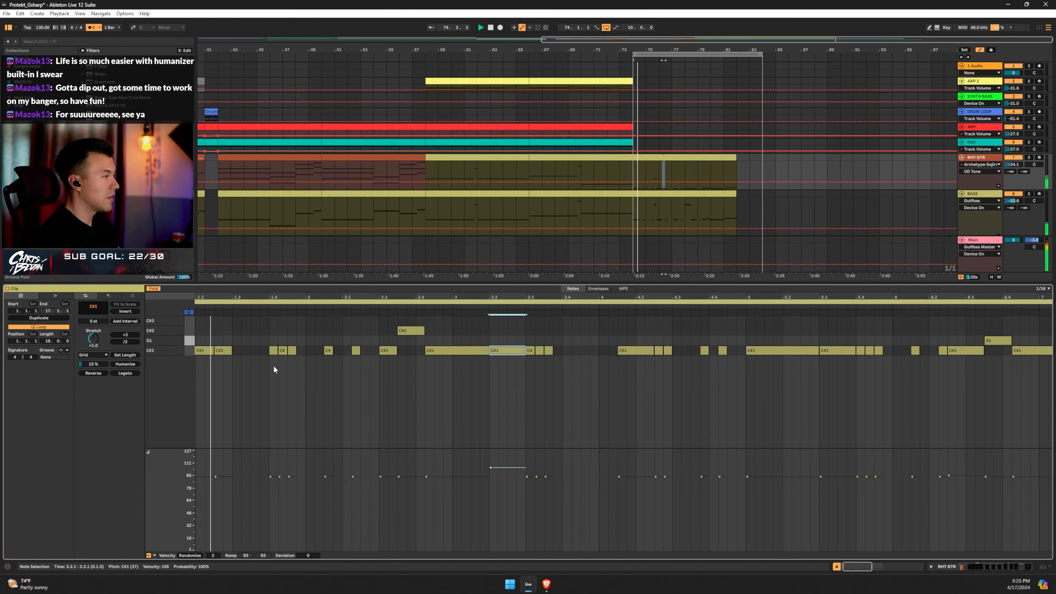
{"action": "key", "text": "space"}
{"action": "left_click_drag", "start_coordinate": [230, 352], "coordinate": [260, 356]}
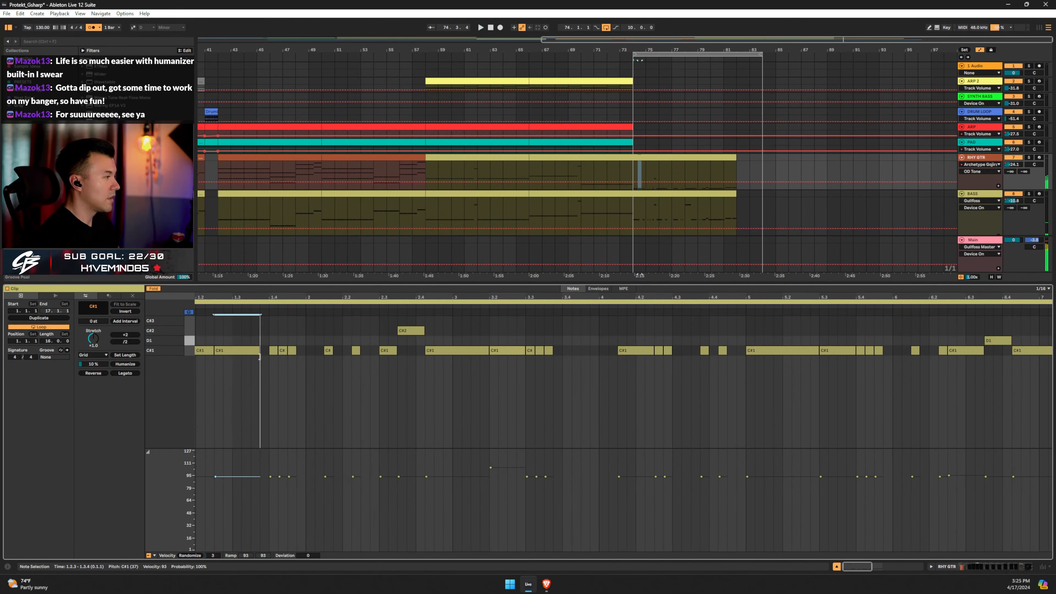
{"action": "key", "text": "space"}
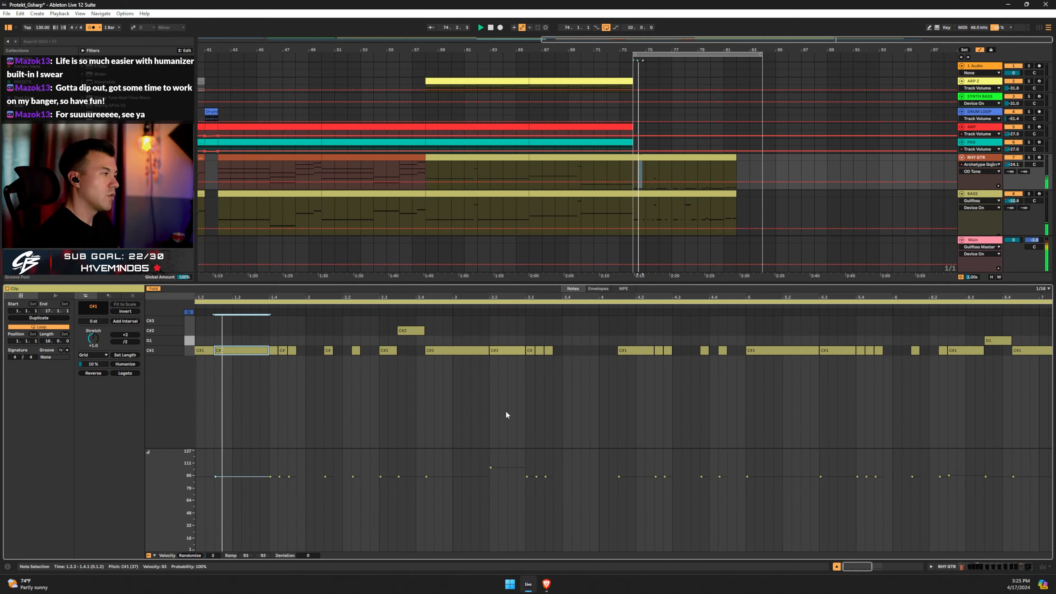
Lengthen the second C#1 note of the bass clip at bar 74 to 1.4.1 and play back the section
{"action": "key", "text": "space"}
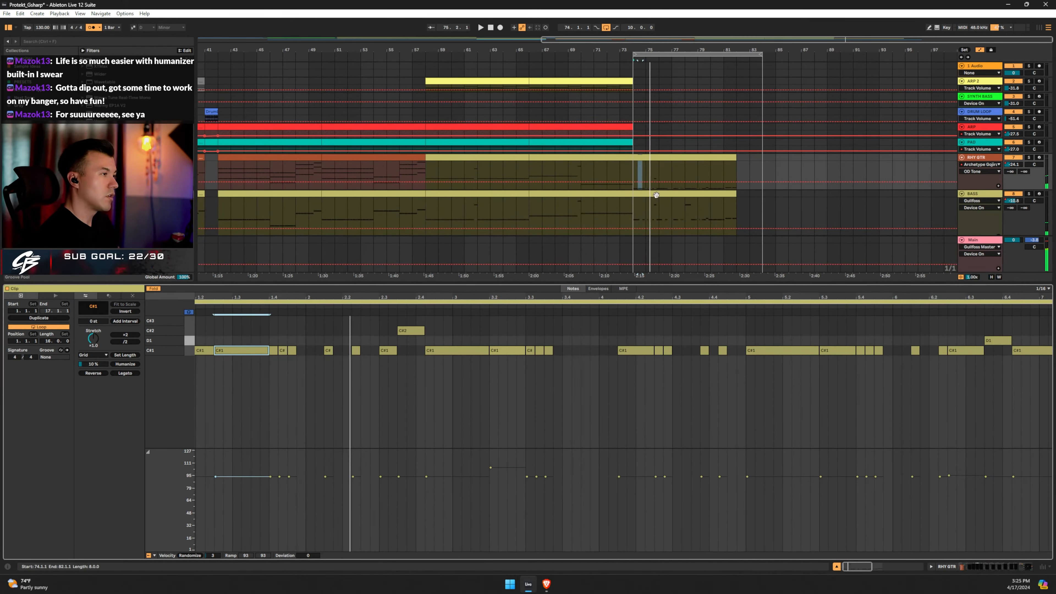
{"action": "left_click", "coordinate": [689, 212]}
{"action": "left_click_drag", "start_coordinate": [222, 341], "coordinate": [252, 340]}
{"action": "key", "text": "space"}
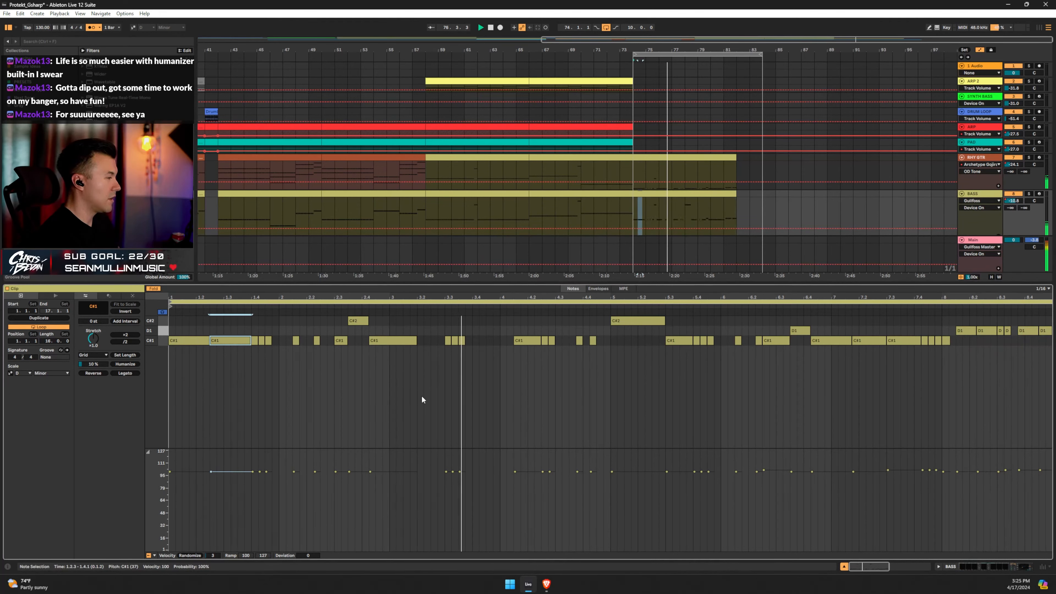
{"action": "key", "text": "space"}
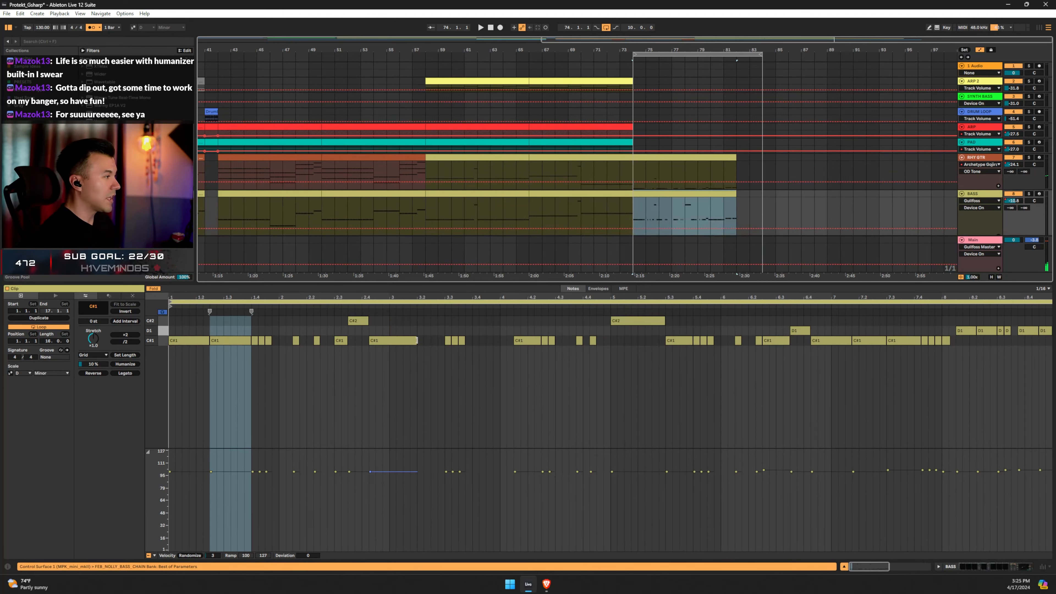
Show all keys in the RHY GTR breakdown clip and add a HARMONICS keyswitch note at the start of bar 3
{"action": "left_click", "coordinate": [691, 160]}
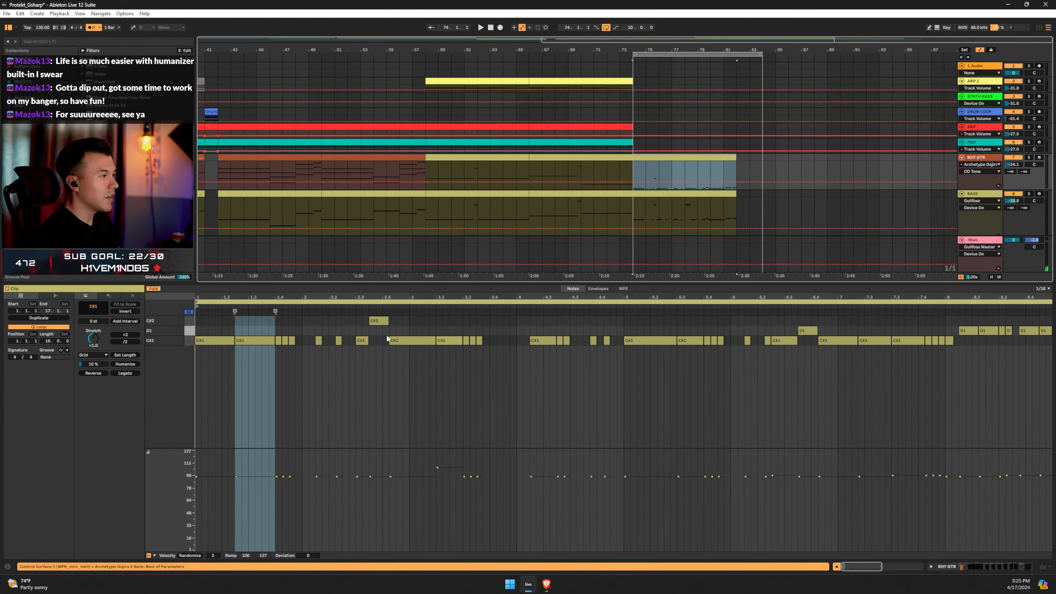
{"action": "left_click", "coordinate": [453, 340]}
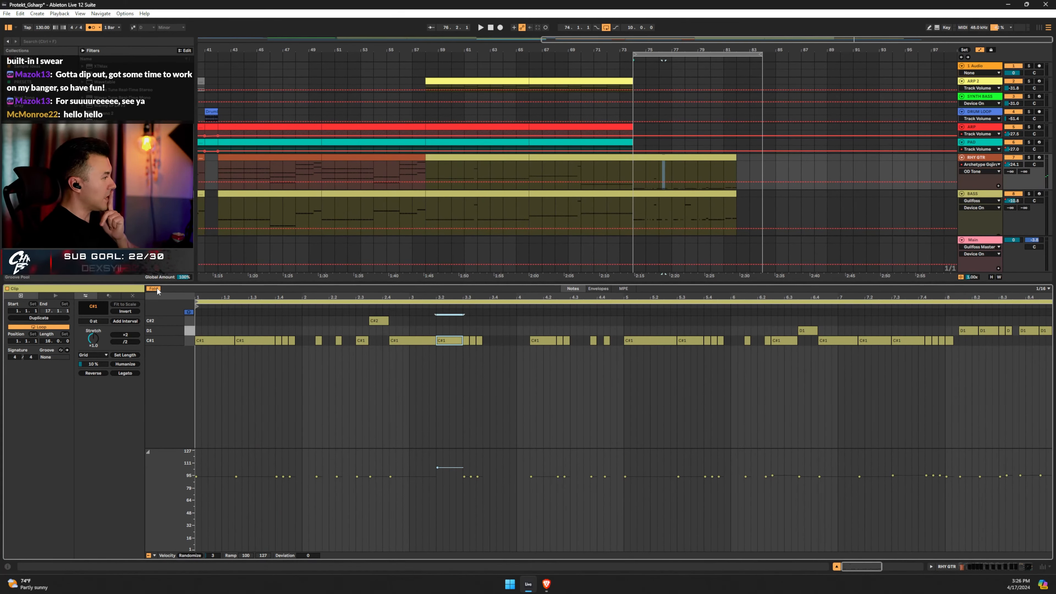
{"action": "key", "text": "f"}
{"action": "scroll", "coordinate": [430, 387], "scroll_direction": "up", "scroll_amount": 2}
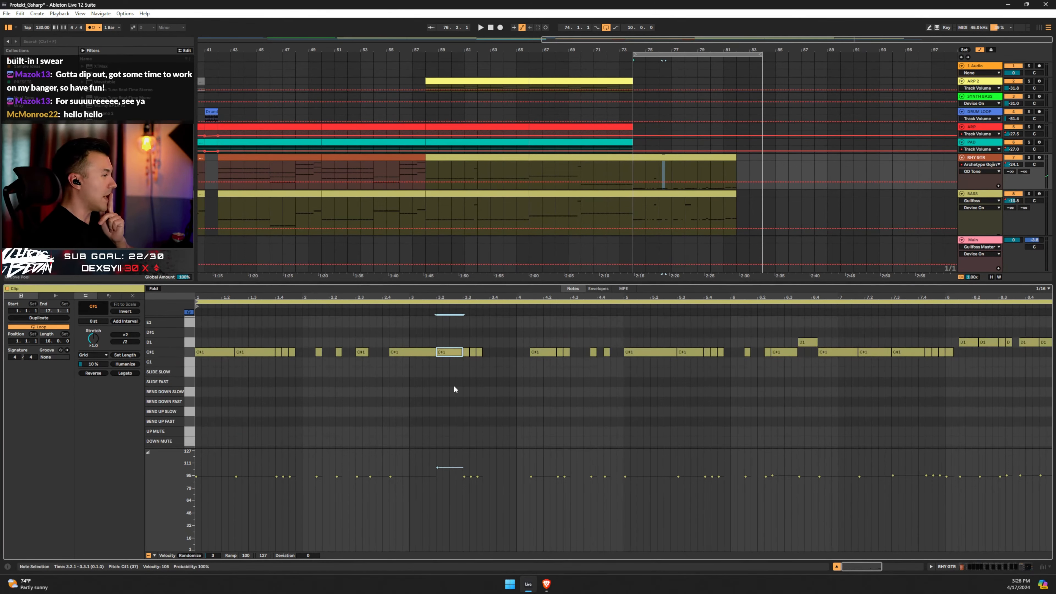
{"action": "scroll", "coordinate": [434, 433], "scroll_direction": "down", "scroll_amount": 1}
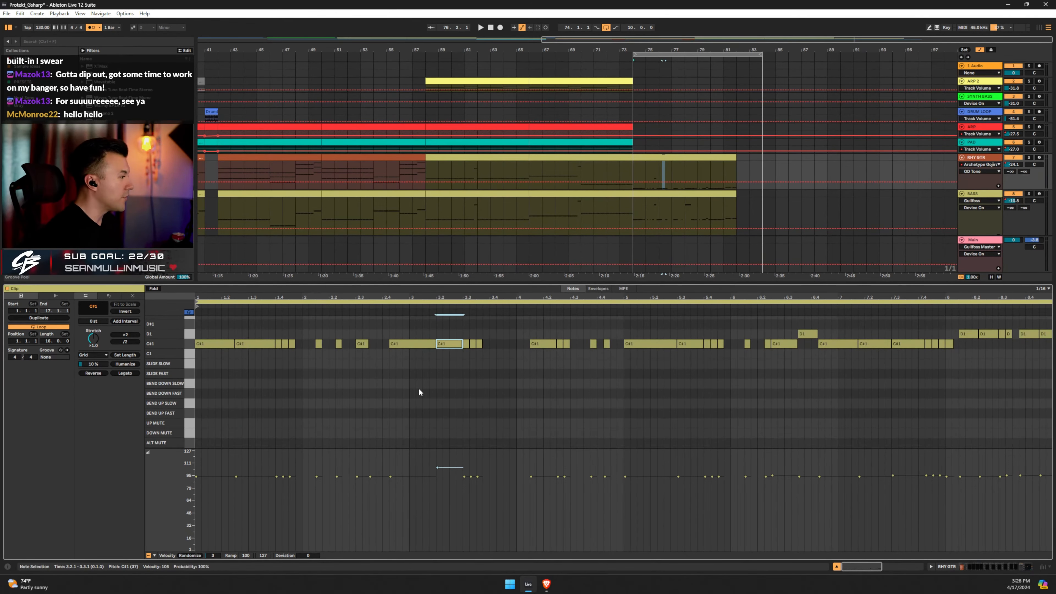
{"action": "scroll", "coordinate": [391, 430], "scroll_direction": "down", "scroll_amount": 6}
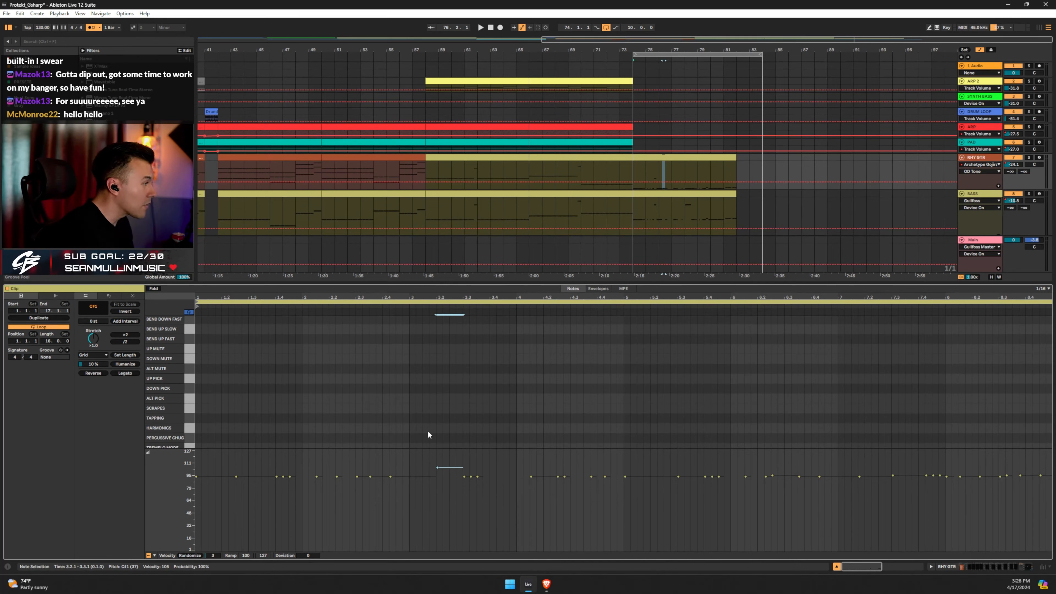
{"action": "double_click", "coordinate": [413, 428]}
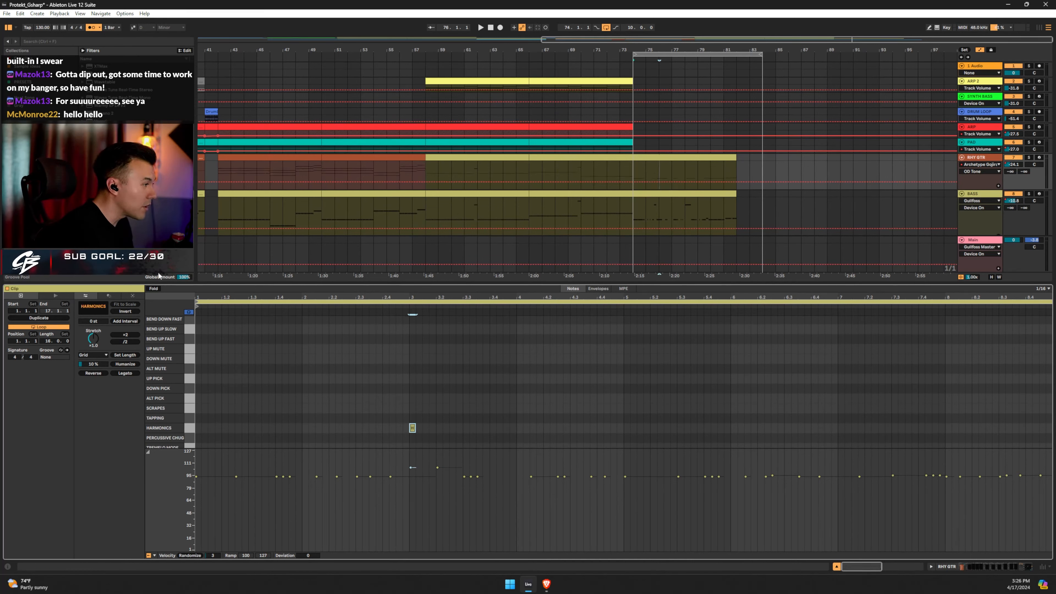
Fold the note view, fit the HARMONICS note to 3.2.1–3.3.1 beneath the C#1 note, and play back the passage
{"action": "left_click", "coordinate": [153, 289]}
{"action": "key", "text": "Right"}
{"action": "key", "text": "Right"}
{"action": "key", "text": "Right"}
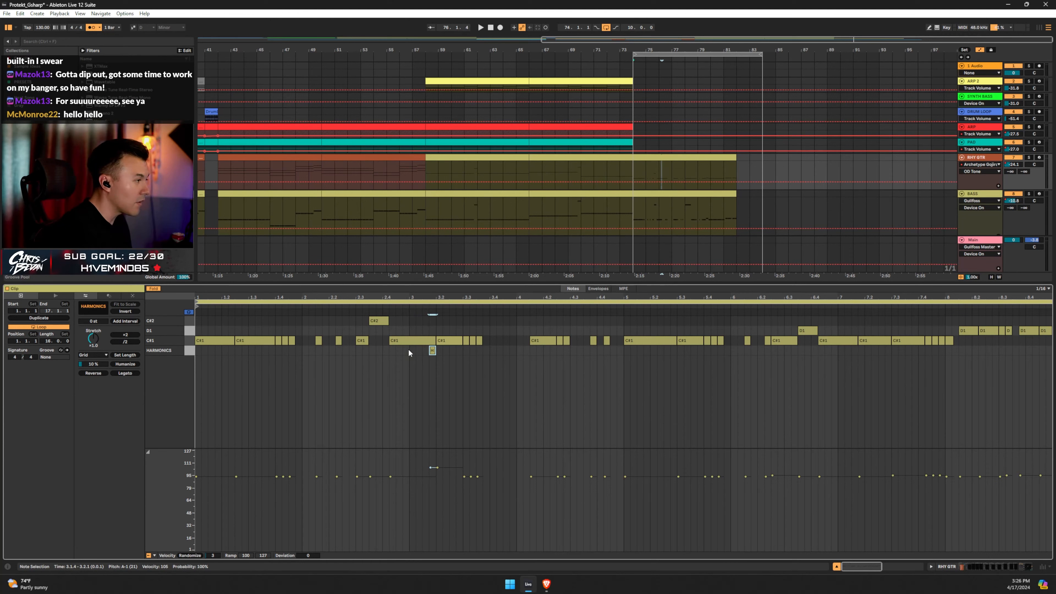
{"action": "left_click_drag", "start_coordinate": [441, 349], "coordinate": [462, 350]}
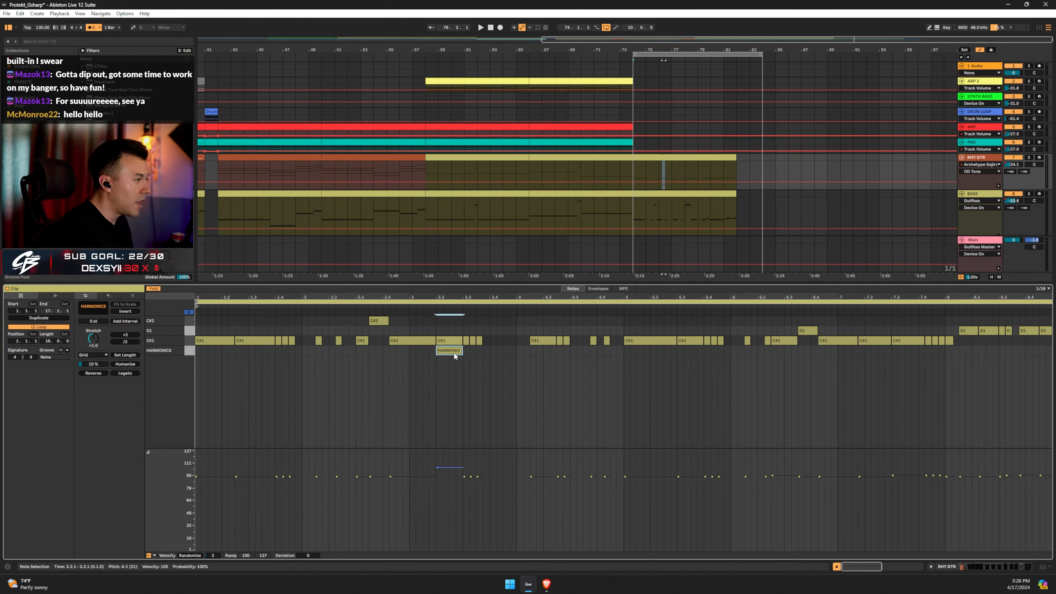
{"action": "left_click", "coordinate": [437, 357]}
{"action": "key", "text": "space"}
{"action": "left_click", "coordinate": [448, 335]}
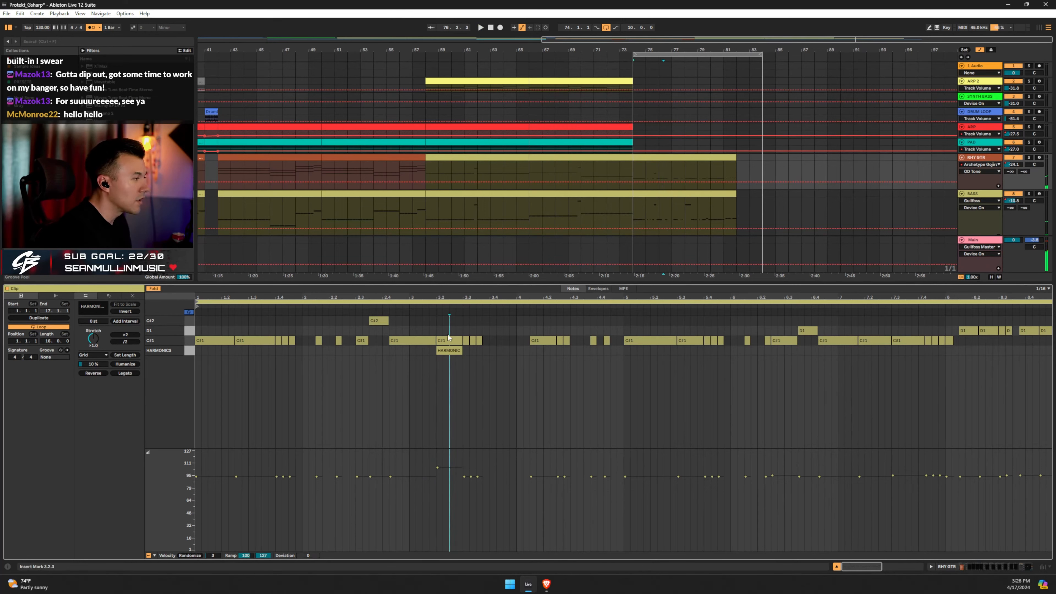
Transpose the RHY GTR clip's C#1 note at 3.2.1 up one octave to C#2 and play it back
{"action": "left_click", "coordinate": [154, 288]}
{"action": "scroll", "coordinate": [483, 401], "scroll_direction": "down", "scroll_amount": 2}
{"action": "scroll", "coordinate": [478, 400], "scroll_direction": "up", "scroll_amount": 3}
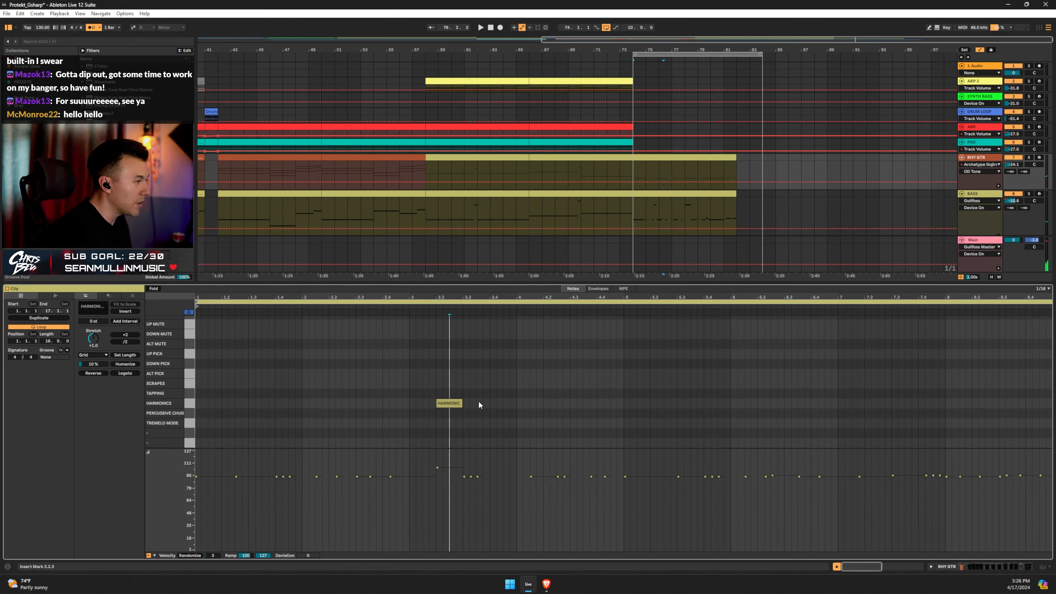
{"action": "scroll", "coordinate": [486, 401], "scroll_direction": "down", "scroll_amount": 3}
{"action": "left_click", "coordinate": [441, 410]}
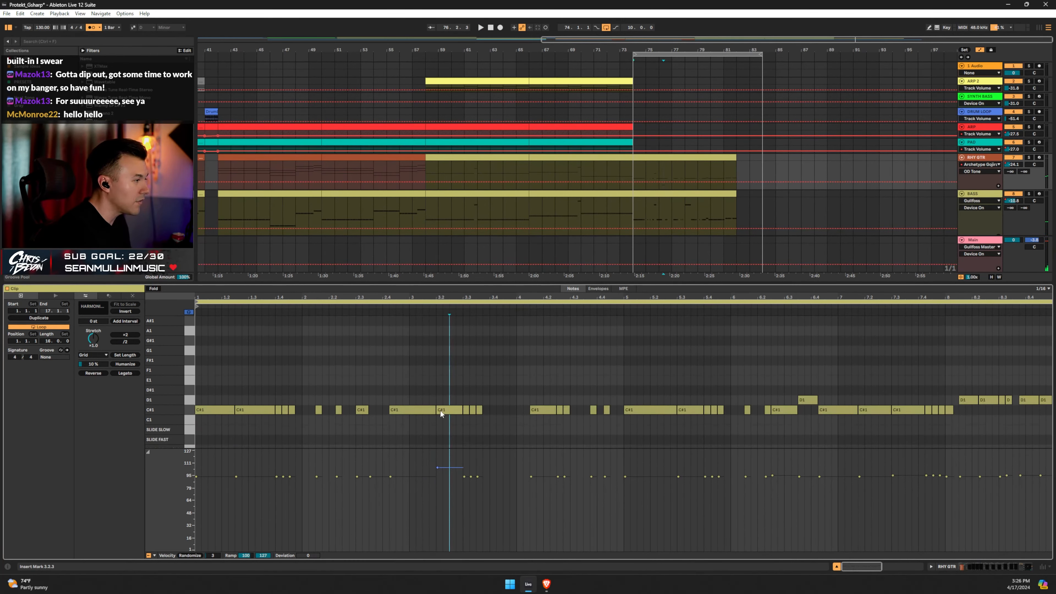
{"action": "key", "text": "shift+Up"}
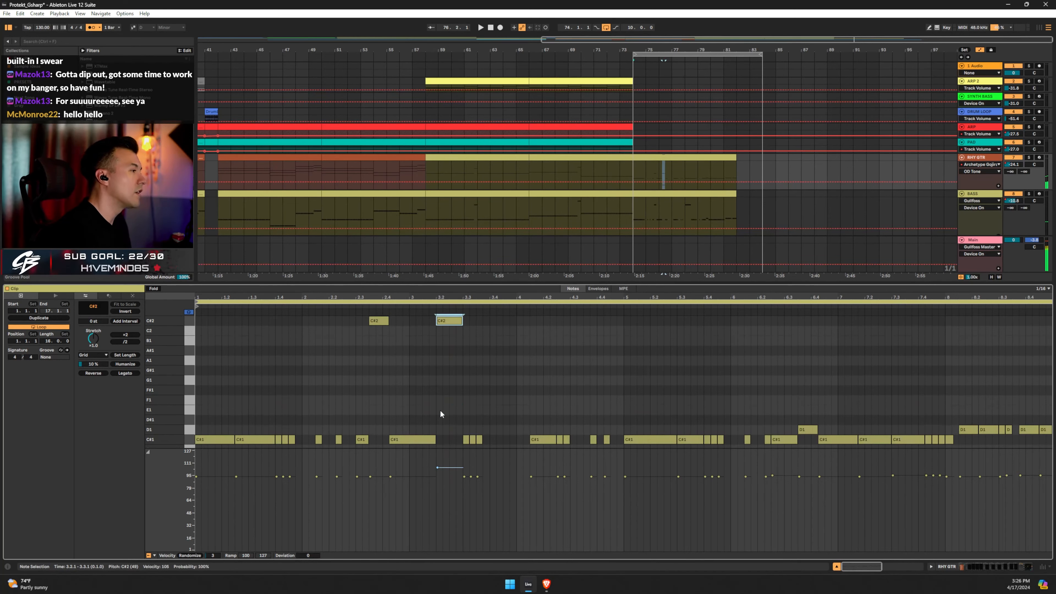
{"action": "left_click", "coordinate": [420, 383]}
{"action": "key", "text": "space"}
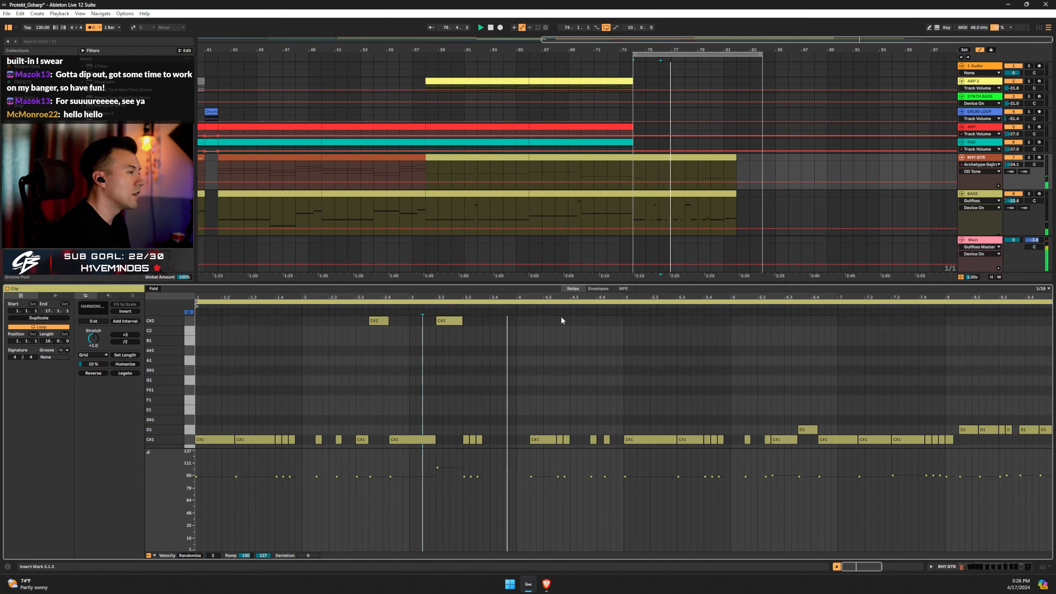
Look through the RHY GTR track's device chain, including the Archetype, Studio Cabs and Odin II devices
{"action": "left_click", "coordinate": [976, 158]}
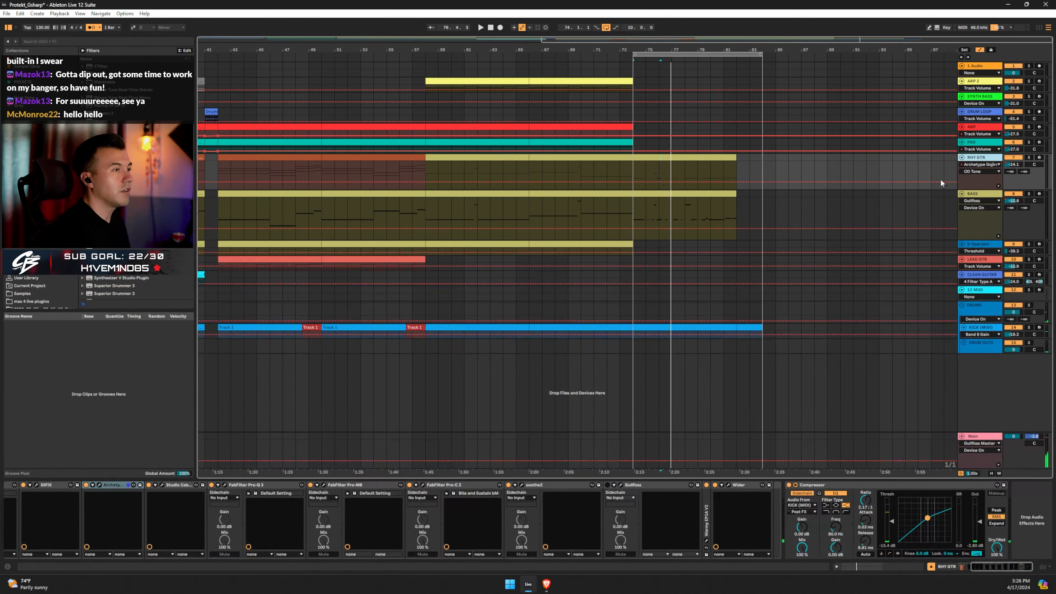
{"action": "left_click", "coordinate": [113, 487]}
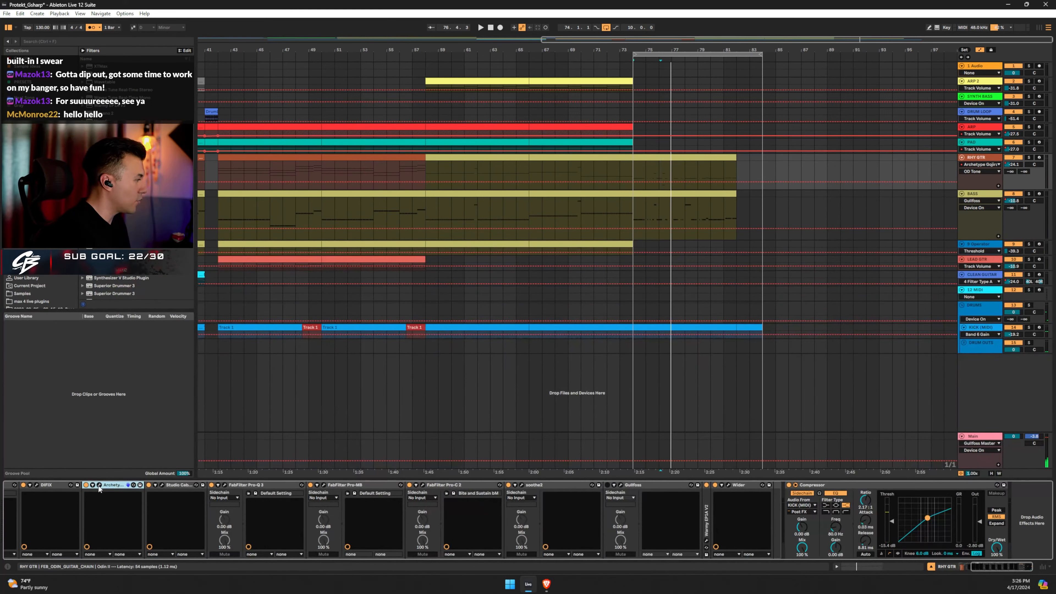
{"action": "left_click", "coordinate": [175, 485]}
{"action": "scroll", "coordinate": [53, 503], "scroll_direction": "left", "scroll_amount": 4}
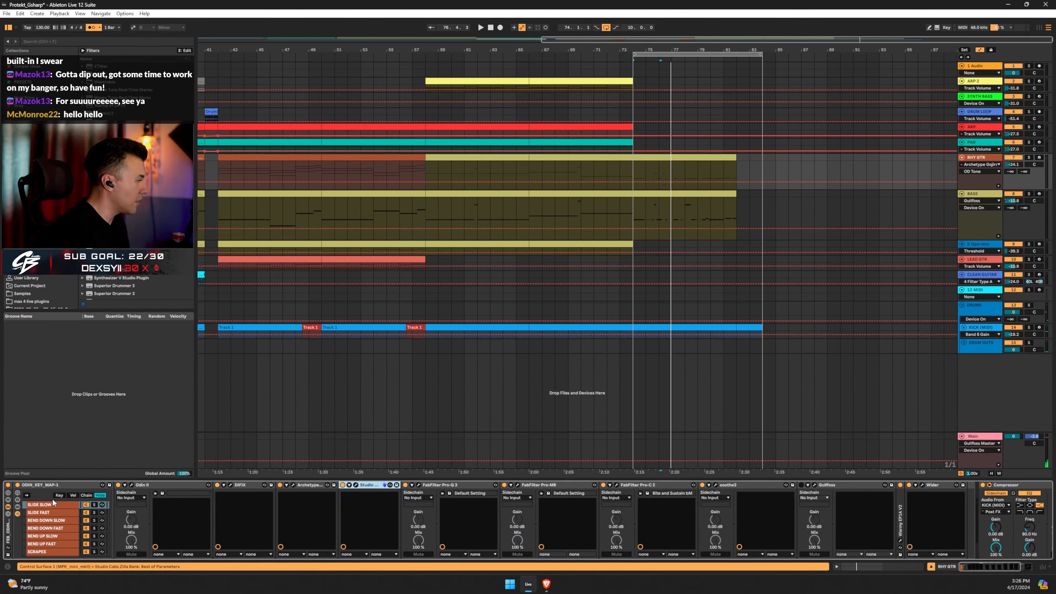
{"action": "left_click", "coordinate": [131, 485]}
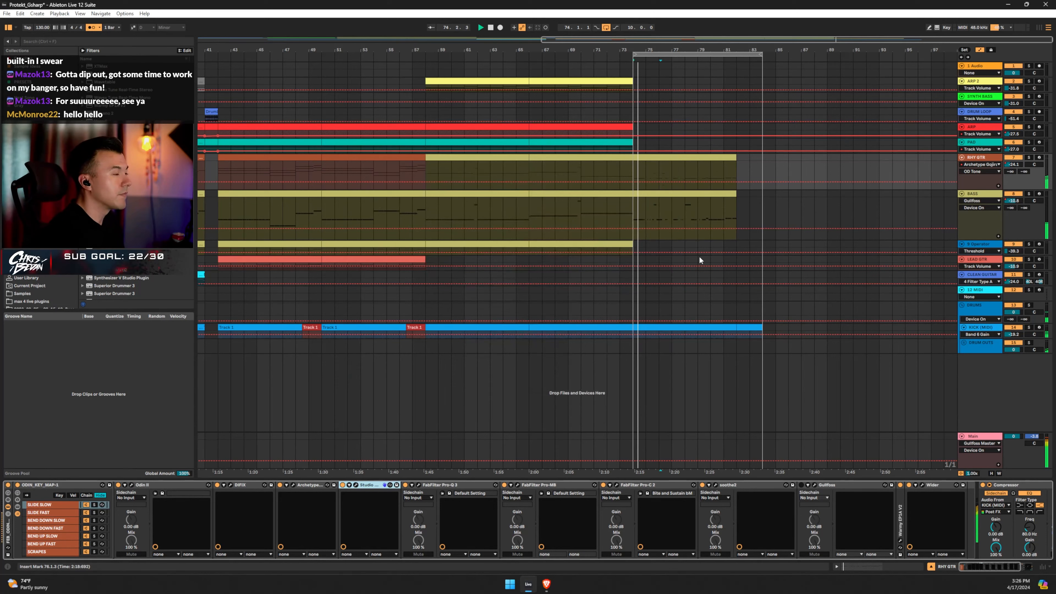
Compare with the bass clip, then stack a D2 note above the C#2 note at 3.2.1 in the RHY GTR clip
{"action": "double_click", "coordinate": [658, 194]}
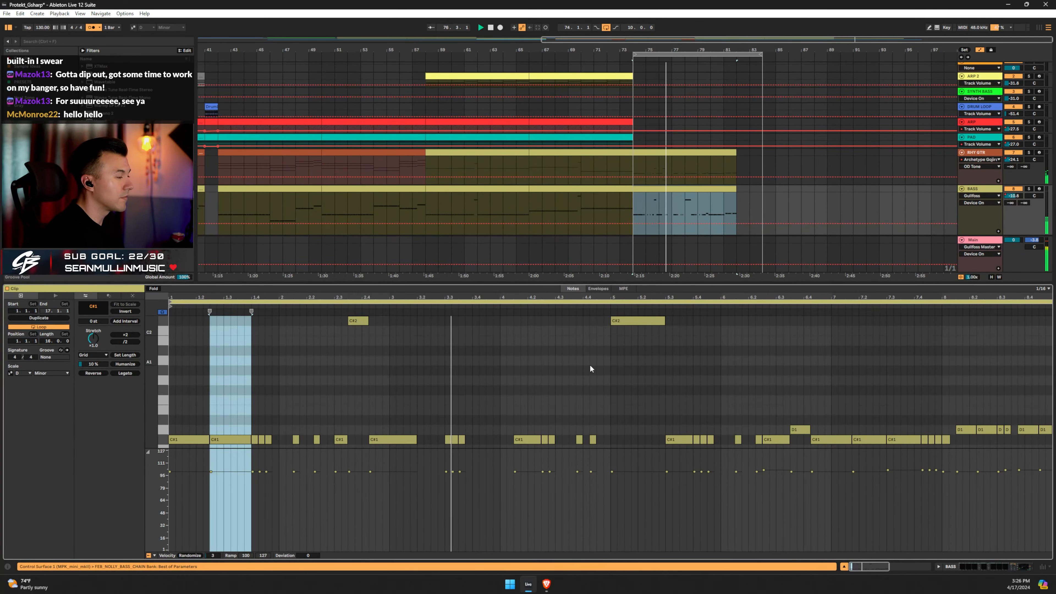
{"action": "left_click", "coordinate": [688, 163]}
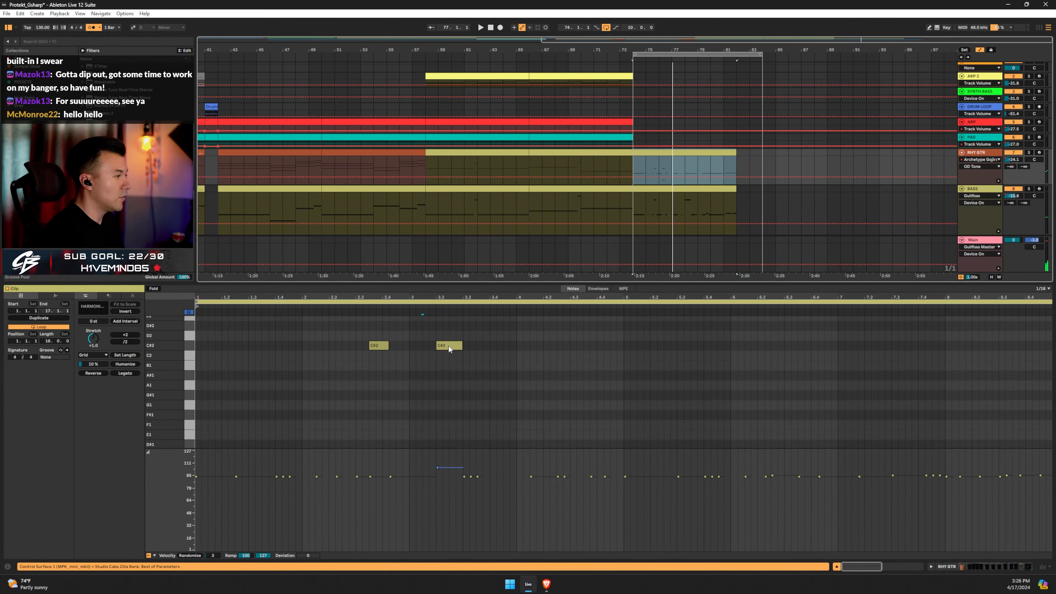
{"action": "left_click_drag", "start_coordinate": [449, 346], "coordinate": [449, 335]}
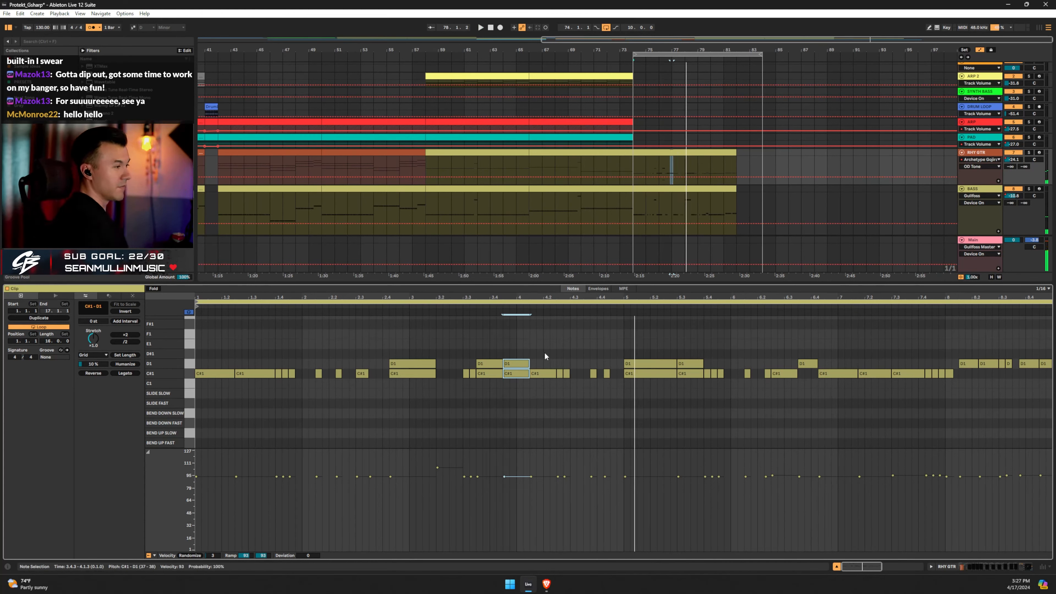
Move the two RHY GTR C#1 notes between 3.3.3 and 4.1.3 down to the SCRAPES keyswitch and play the section
{"action": "left_click_drag", "start_coordinate": [544, 352], "coordinate": [466, 354]}
{"action": "left_click_drag", "start_coordinate": [530, 389], "coordinate": [489, 371]}
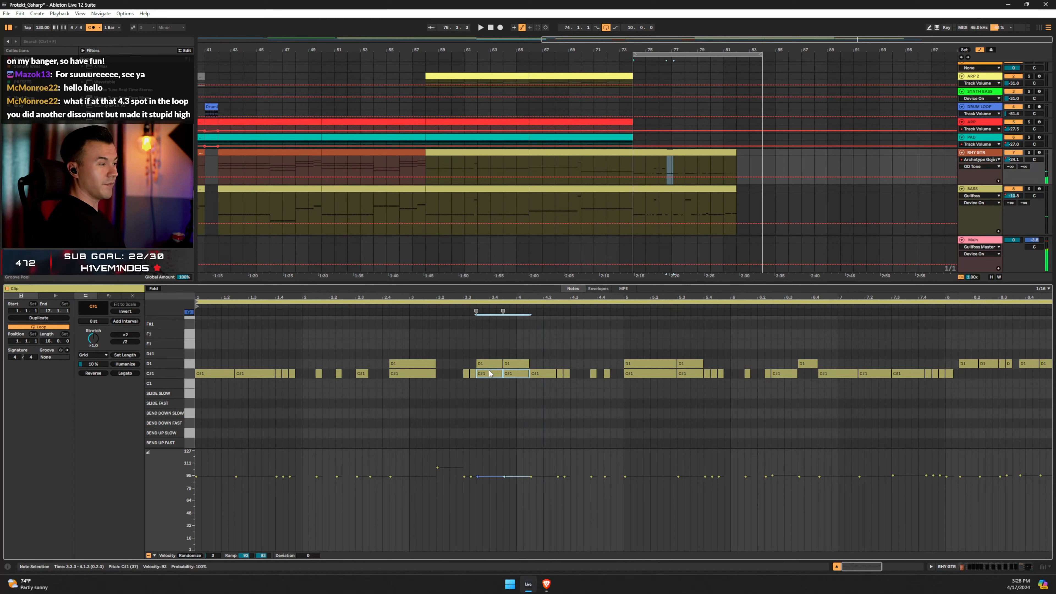
{"action": "key", "text": "Down"}
{"action": "key", "text": "Down"}
{"action": "key", "text": "Down"}
{"action": "key", "text": "Down"}
{"action": "key", "text": "Down"}
{"action": "key", "text": "Down"}
{"action": "key", "text": "Down"}
{"action": "key", "text": "Down"}
{"action": "key", "text": "Down"}
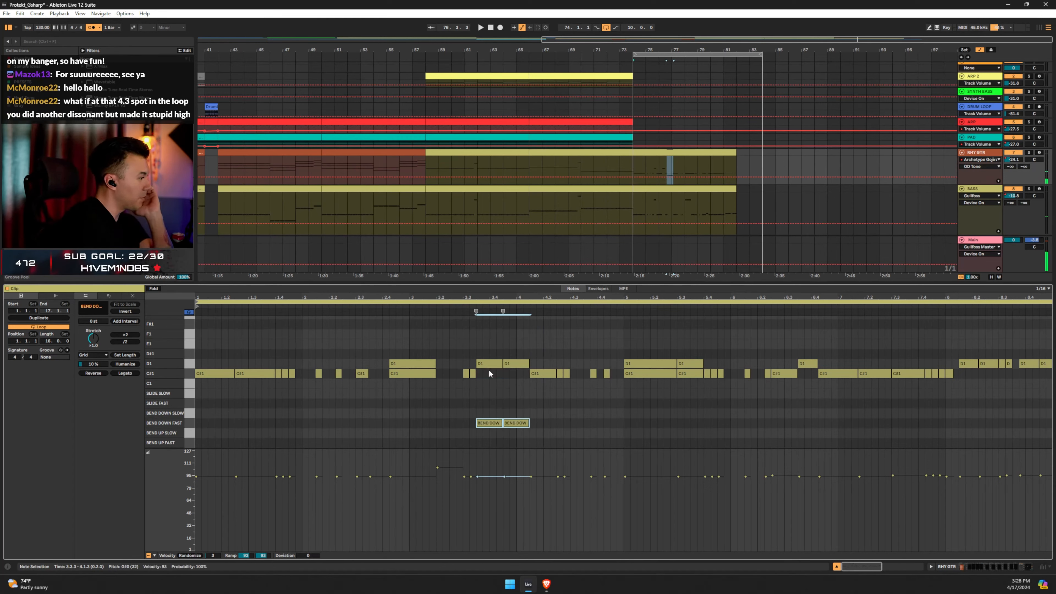
{"action": "key", "text": "Down"}
{"action": "key", "text": "Down"}
{"action": "key", "text": "Down"}
{"action": "key", "text": "Down"}
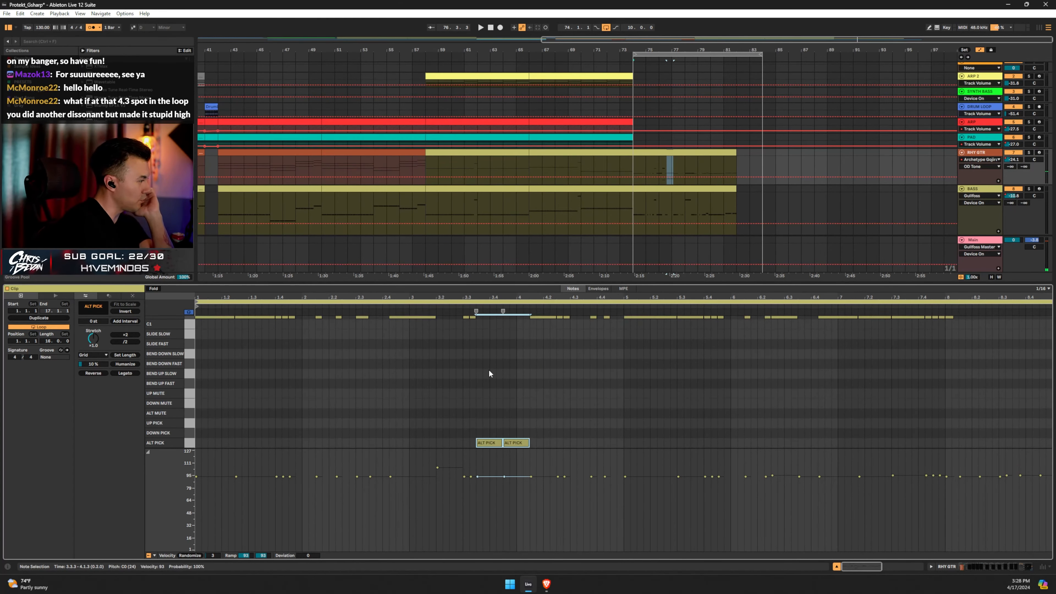
{"action": "key", "text": "Down"}
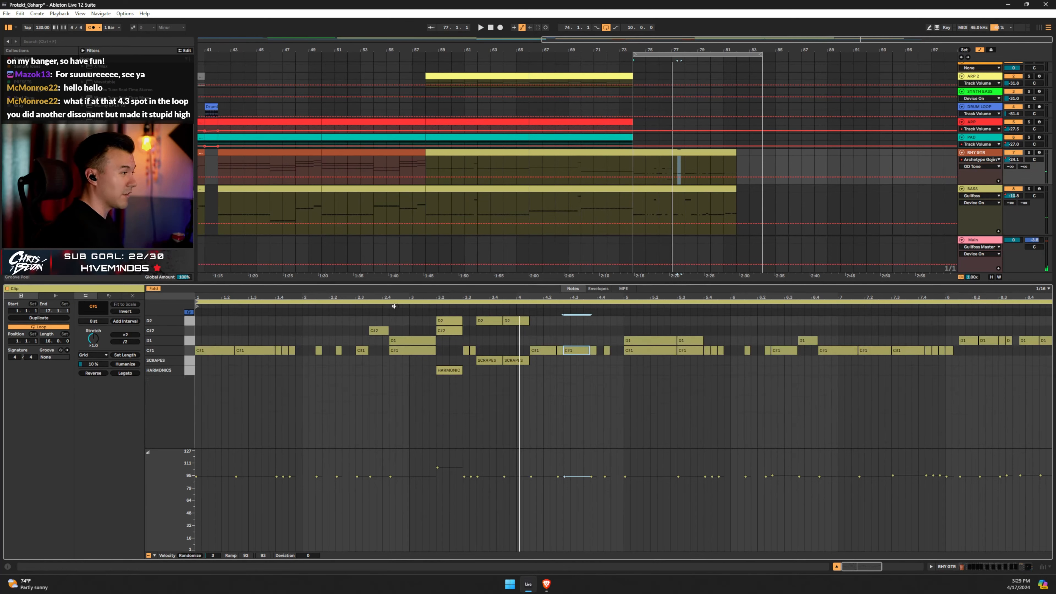
{"action": "key", "text": "space"}
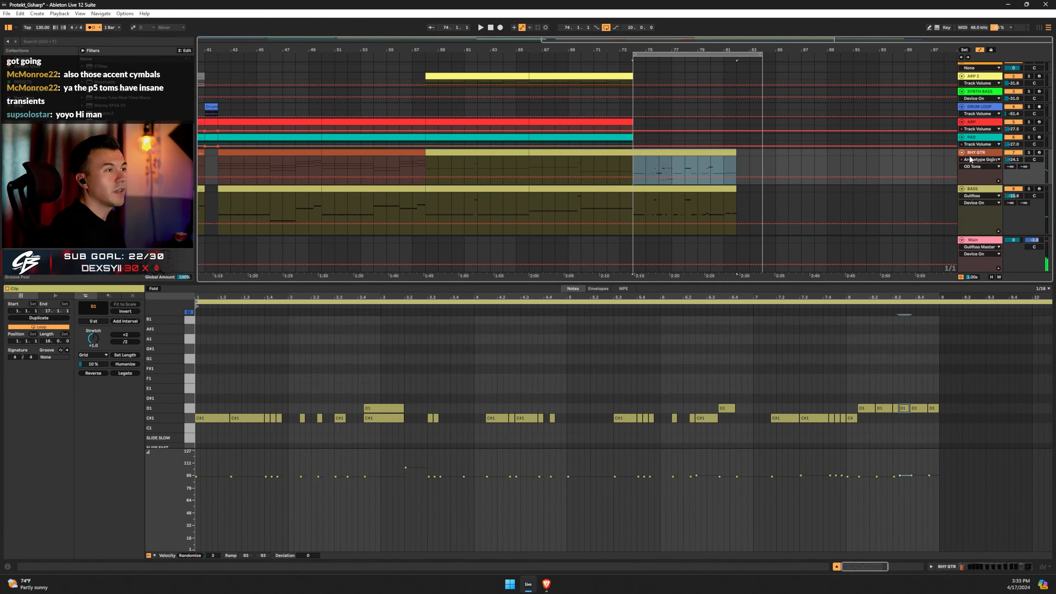
Assign the RHY GTR track colour to all of its clips
{"action": "right_click", "coordinate": [973, 162]}
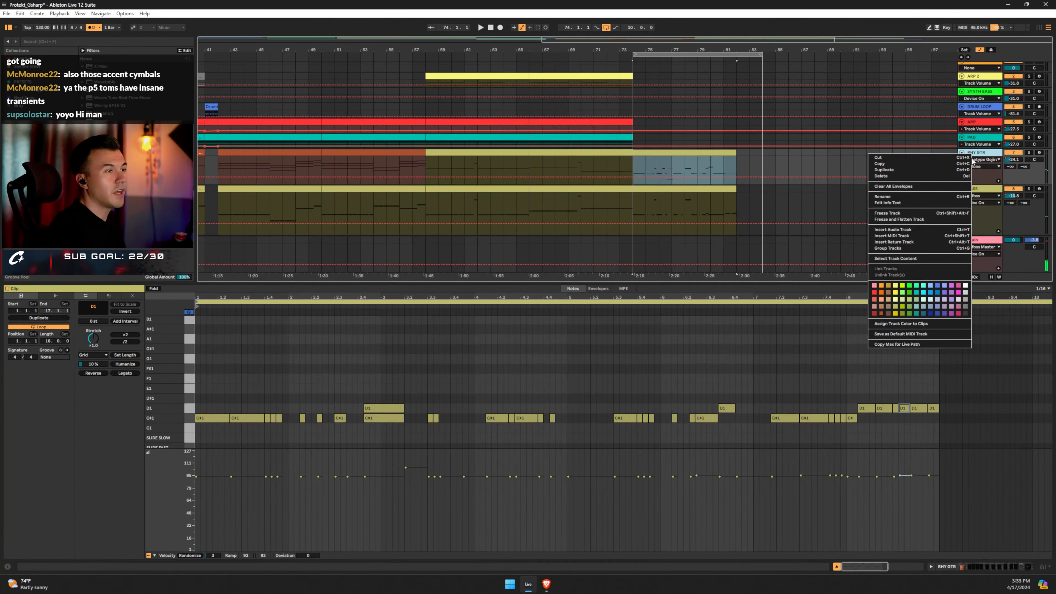
{"action": "left_click", "coordinate": [892, 324]}
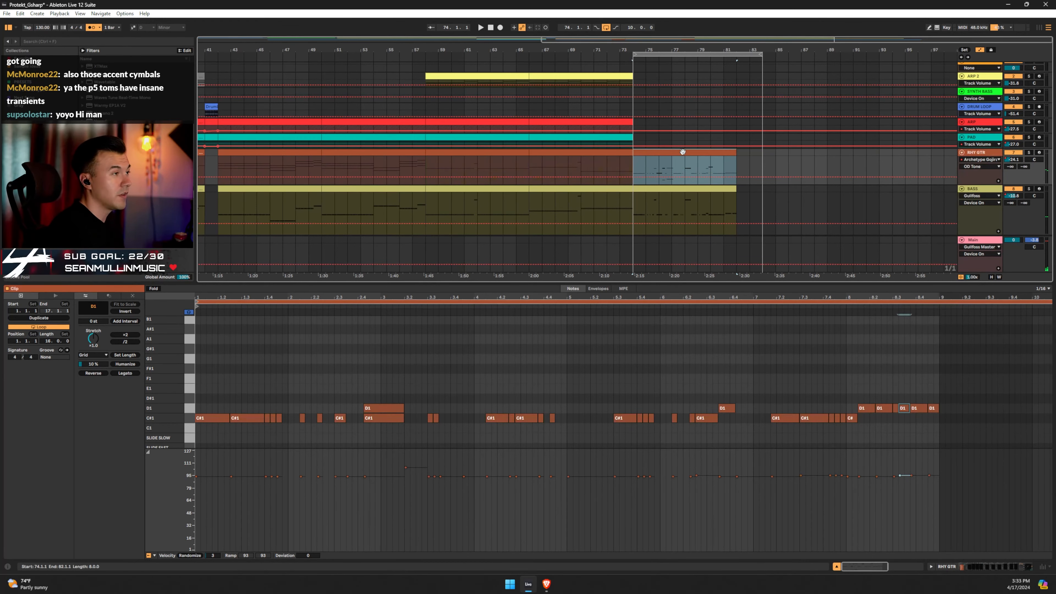
Show the RHY GTR and BASS breakdown clips together in the note editor and turn on Focus for the bass clip
{"action": "left_click", "coordinate": [691, 190], "text": "shift"}
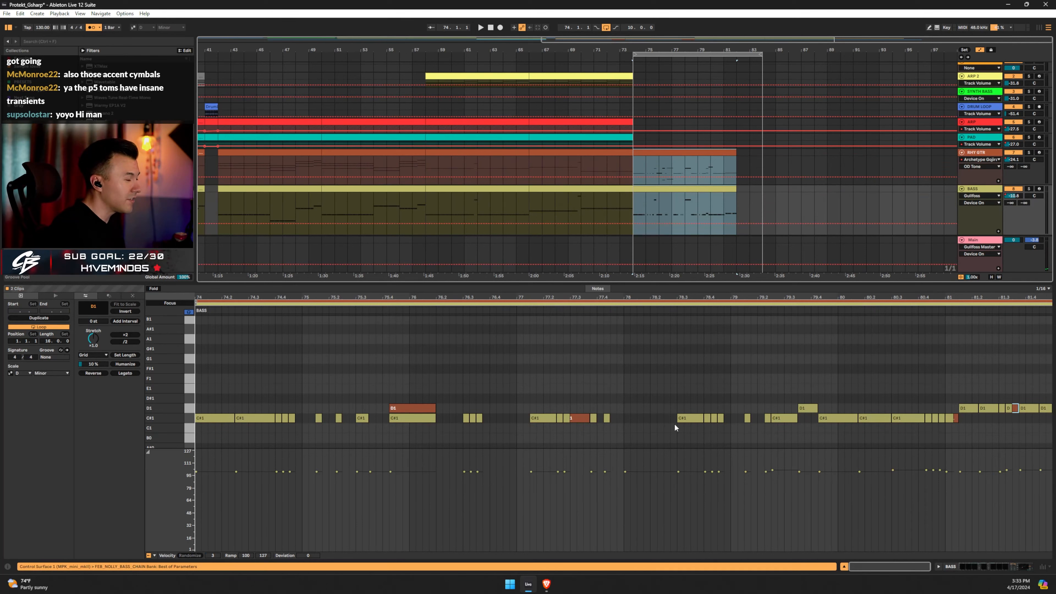
{"action": "scroll", "coordinate": [675, 428], "scroll_direction": "down", "scroll_amount": 1}
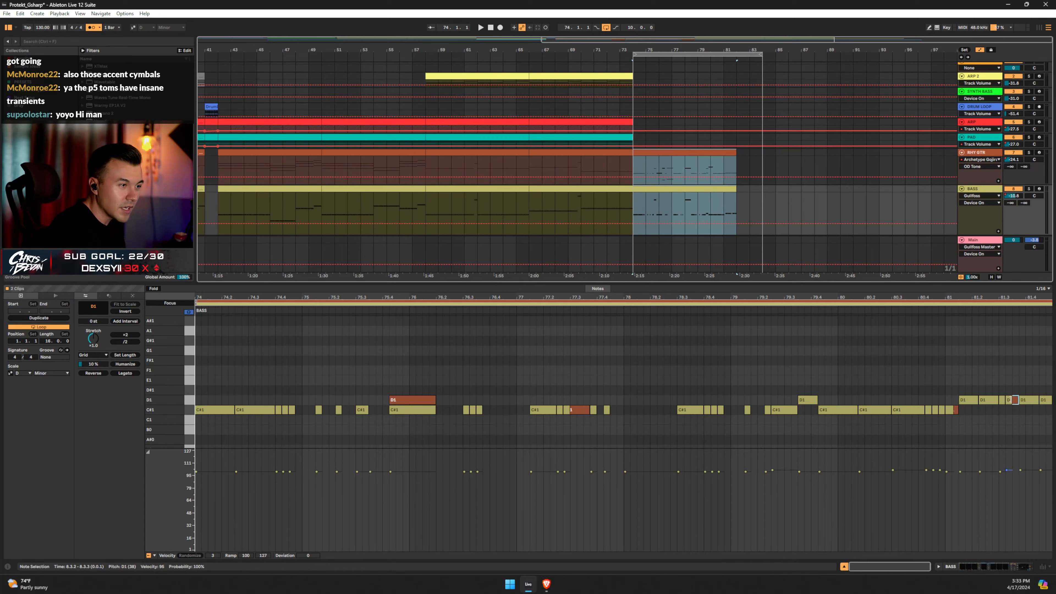
{"action": "left_click", "coordinate": [241, 305]}
{"action": "left_click", "coordinate": [170, 303]}
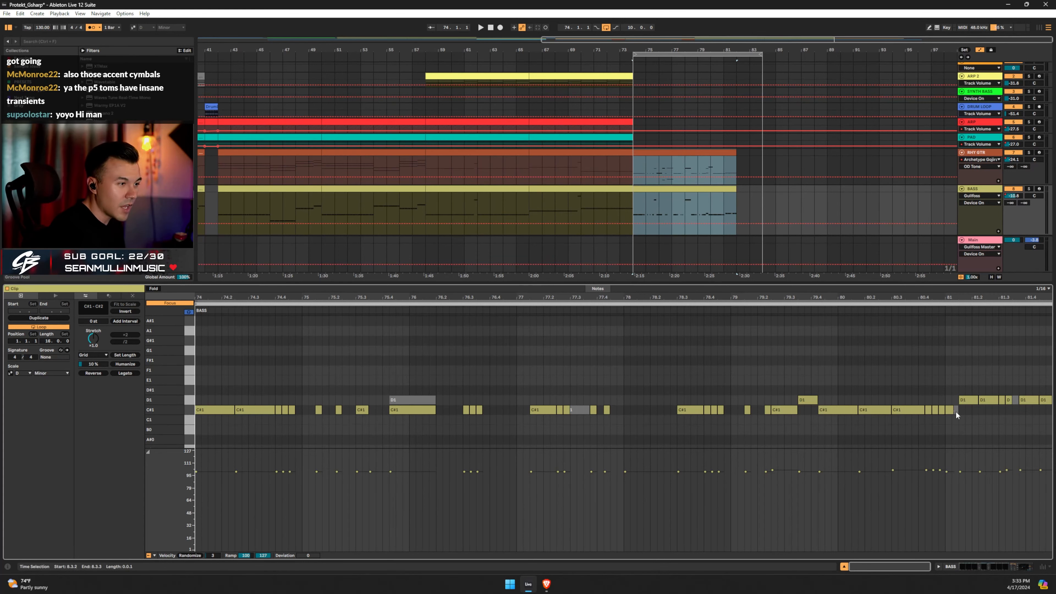
{"action": "key", "text": "n"}
{"action": "key", "text": "n"}
{"action": "key", "text": "n"}
{"action": "key", "text": "n"}
Close the gaps after the bass C#1 and D1 notes around bar 81 and extend the C#1 note at 77.2.4 to 77.3.4
{"action": "scroll", "coordinate": [956, 416], "scroll_direction": "up", "scroll_amount": 4}
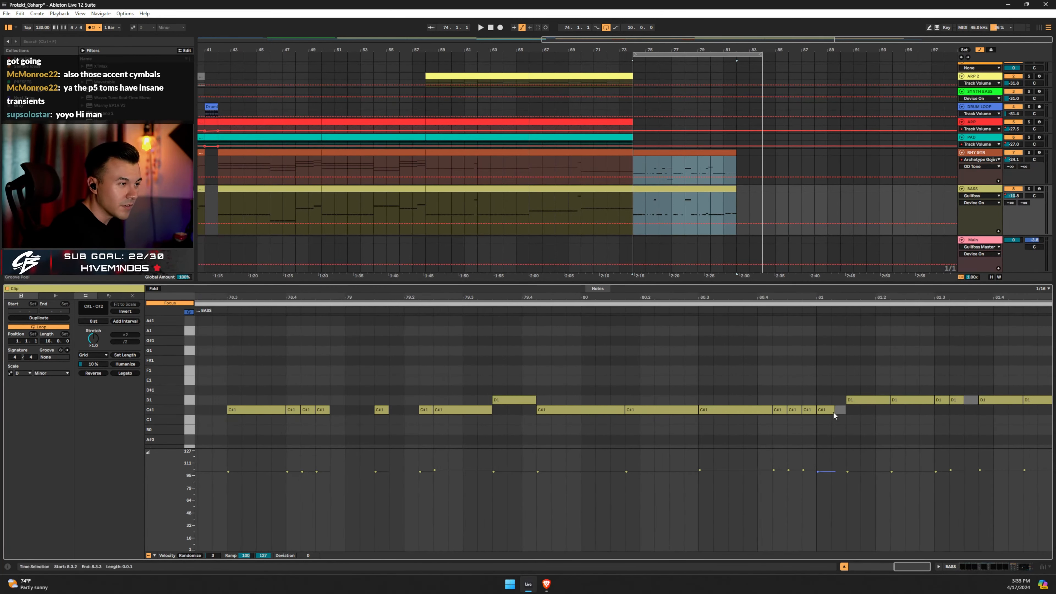
{"action": "left_click_drag", "start_coordinate": [833, 413], "coordinate": [846, 412]}
{"action": "left_click", "coordinate": [978, 400]}
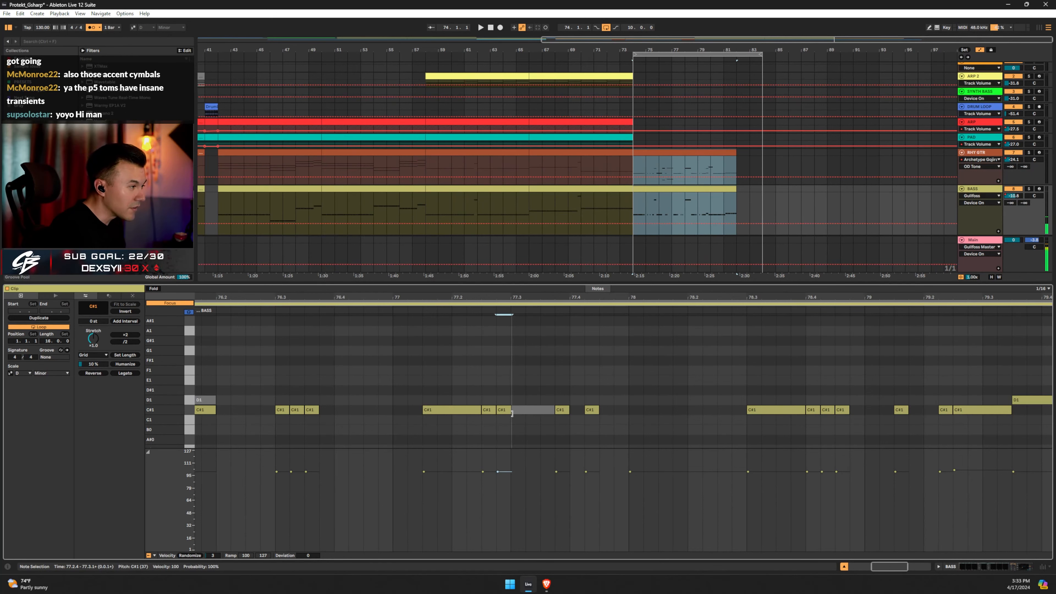
{"action": "left_click_drag", "start_coordinate": [512, 413], "coordinate": [554, 412]}
{"action": "scroll", "coordinate": [452, 392], "scroll_direction": "left", "scroll_amount": 5}
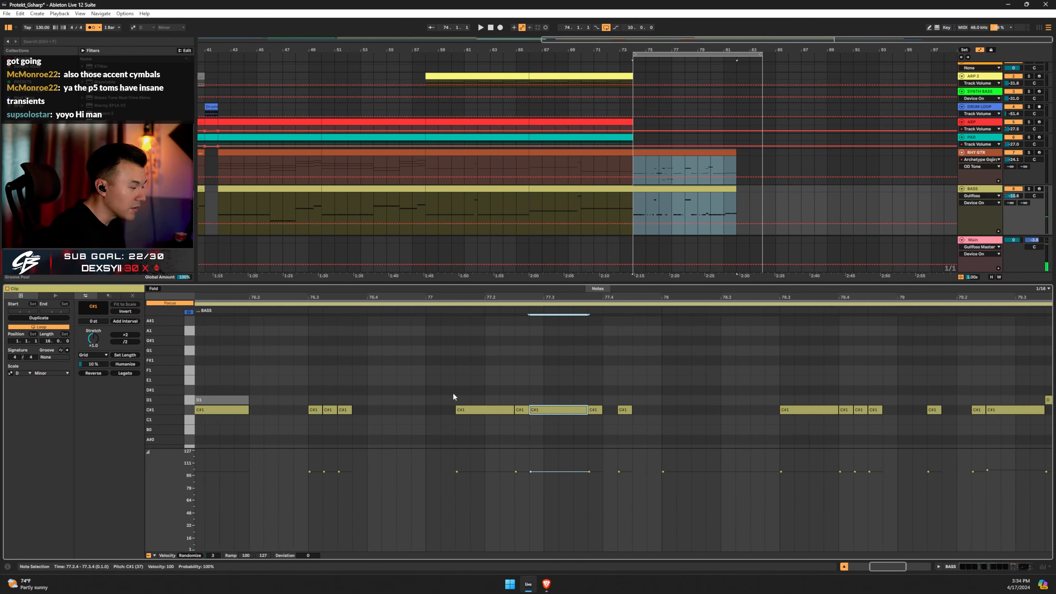
{"action": "scroll", "coordinate": [358, 383], "scroll_direction": "left", "scroll_amount": 6}
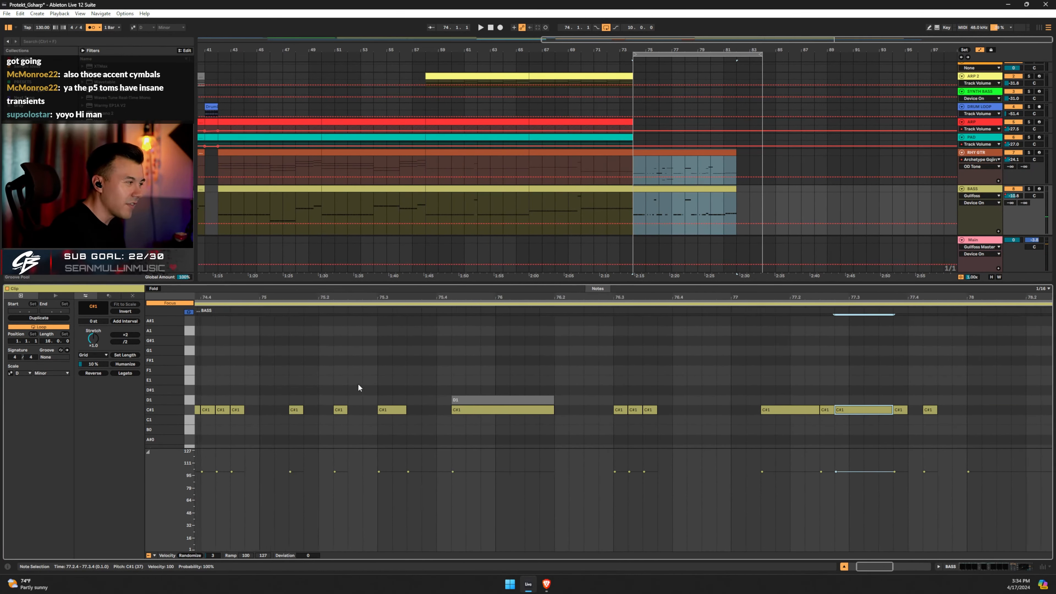
Fold the note editor to the used pitches and try the bass C#2 note at 78.1.1 one semitone higher
{"action": "left_click_drag", "start_coordinate": [400, 297], "coordinate": [399, 266]}
{"action": "scroll", "coordinate": [442, 370], "scroll_direction": "up", "scroll_amount": 5}
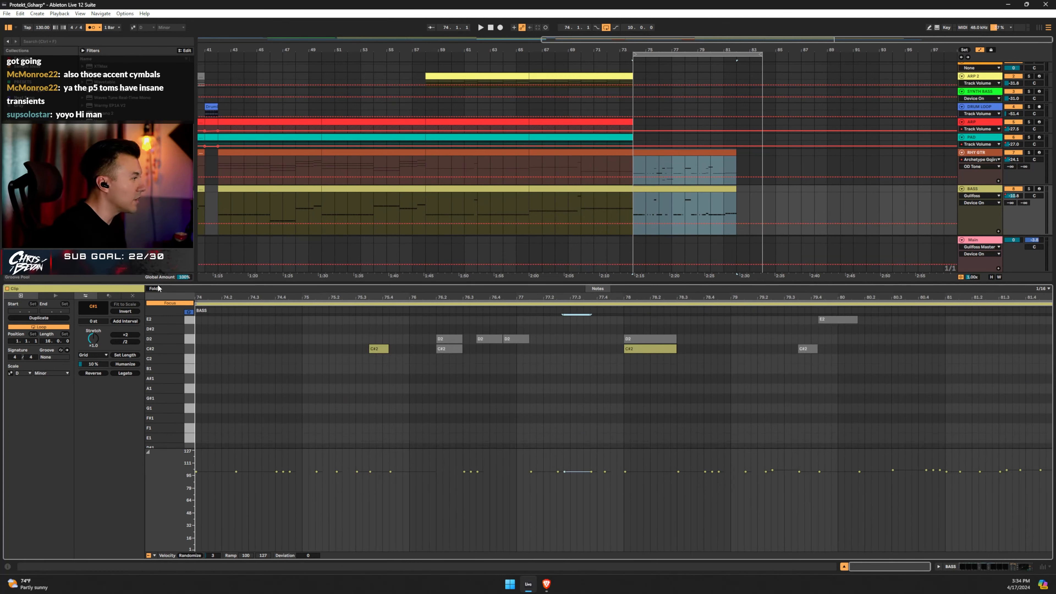
{"action": "left_click", "coordinate": [157, 286]}
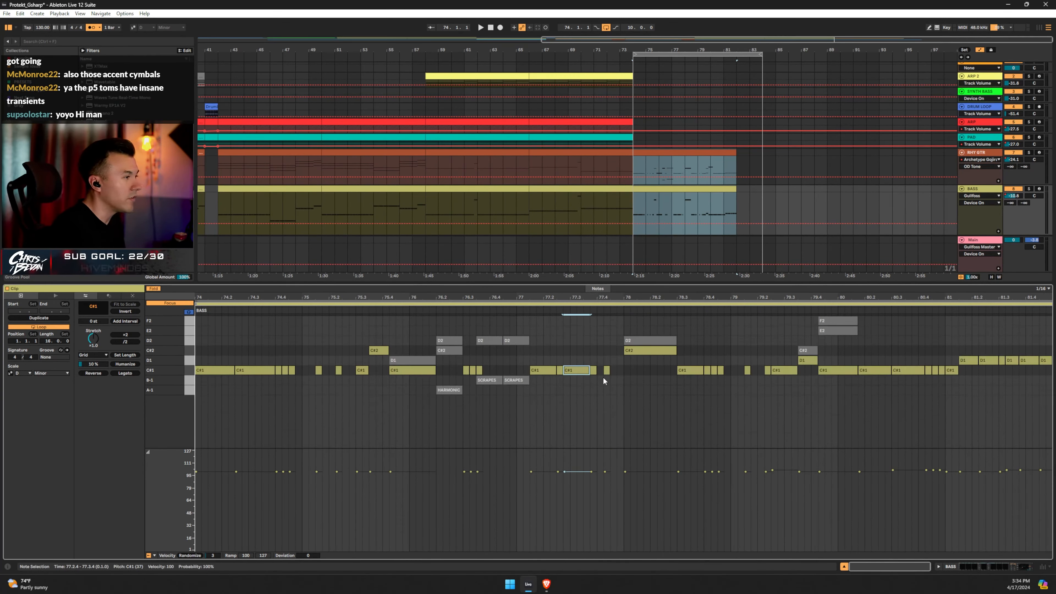
{"action": "left_click", "coordinate": [661, 350]}
{"action": "key", "text": "Up"}
{"action": "key", "text": "Down"}
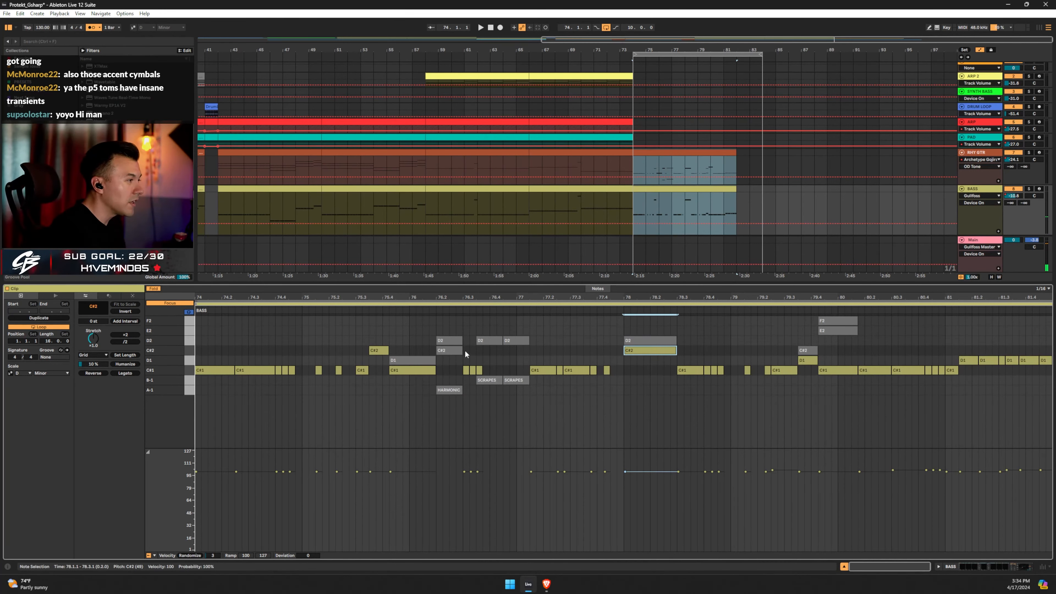
{"action": "left_click", "coordinate": [420, 371]}
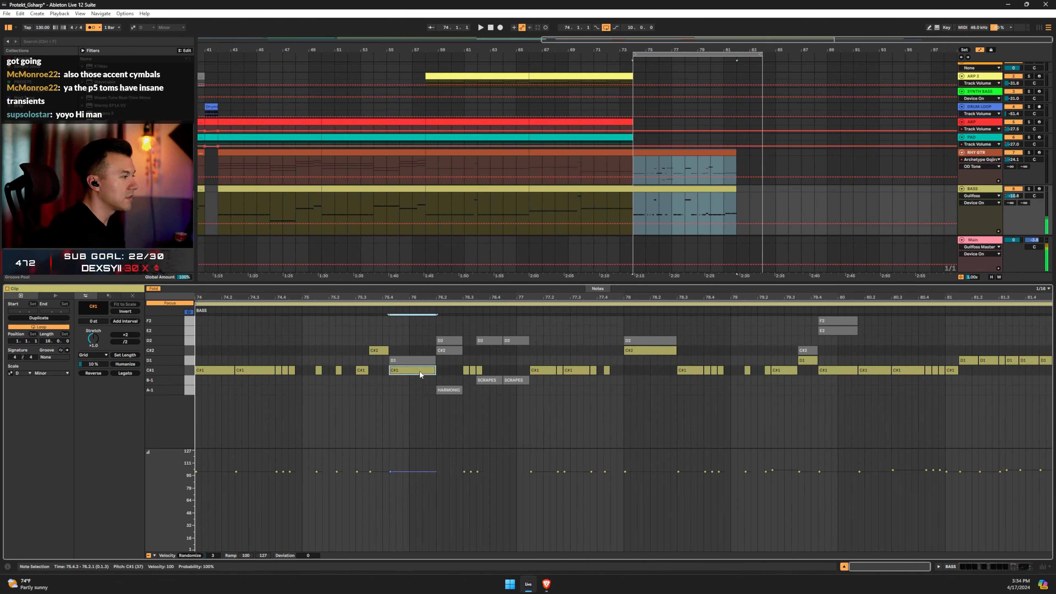
Raise the bass C#1 note beneath the guitar's E2 and F2 chord near bar 80 by one octave and three semitones
{"action": "left_click", "coordinate": [843, 370]}
{"action": "key", "text": "shift+Up"}
{"action": "key", "text": "Up"}
{"action": "key", "text": "Up"}
{"action": "key", "text": "Up"}
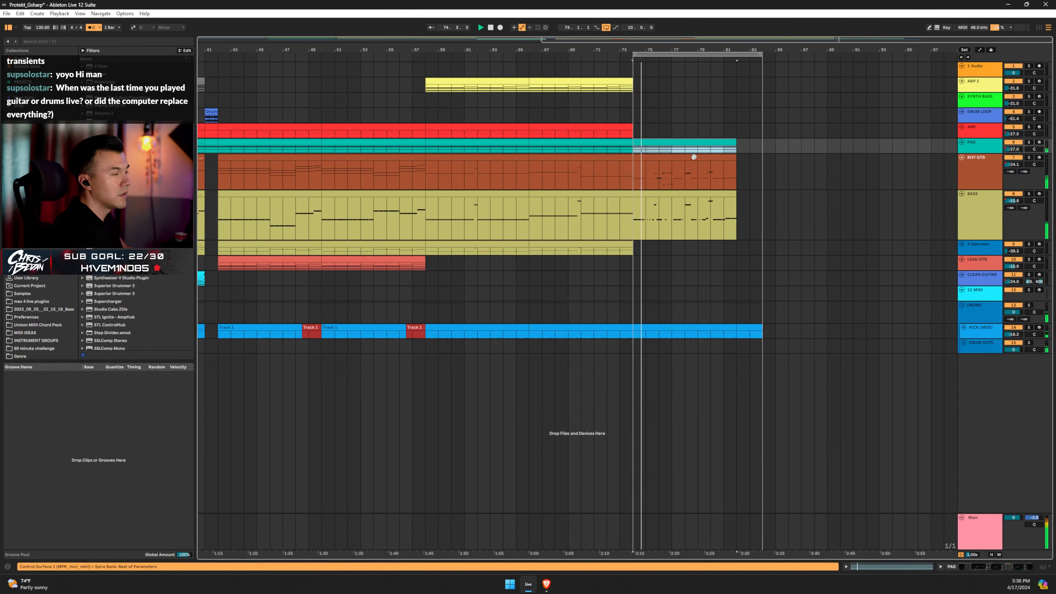
Open the breakdown PAD clip, audition its upper notes, delete the sustained E4 note and play the section
{"action": "left_click", "coordinate": [697, 151]}
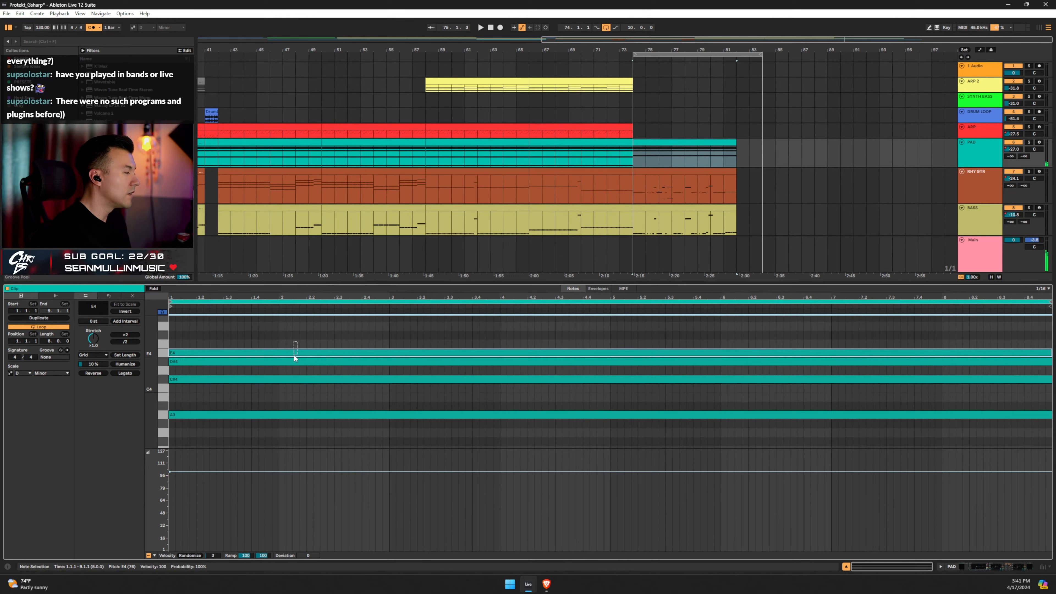
{"action": "left_click", "coordinate": [294, 361]}
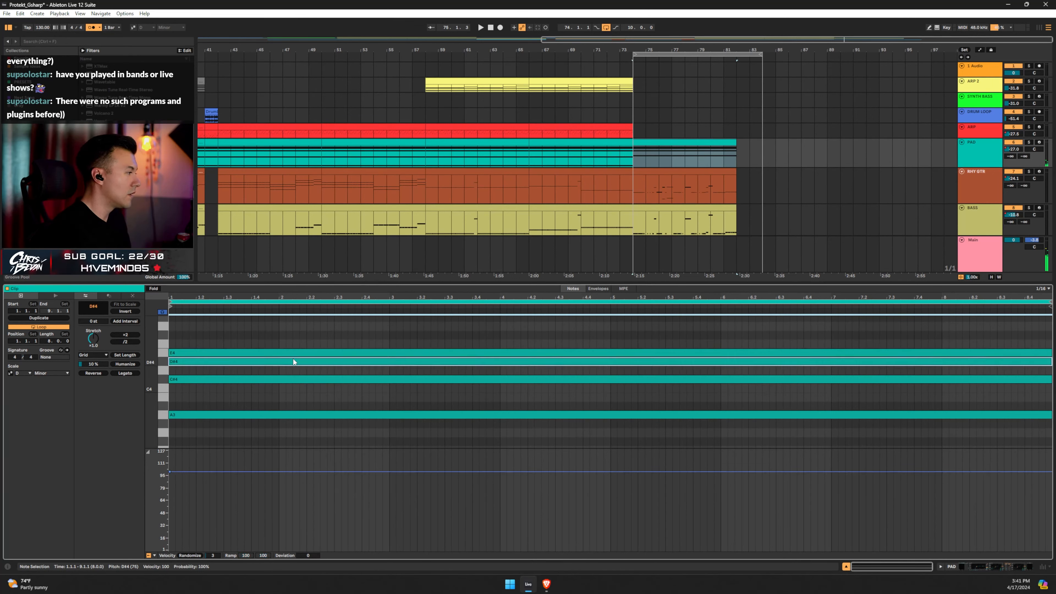
{"action": "left_click", "coordinate": [291, 378]}
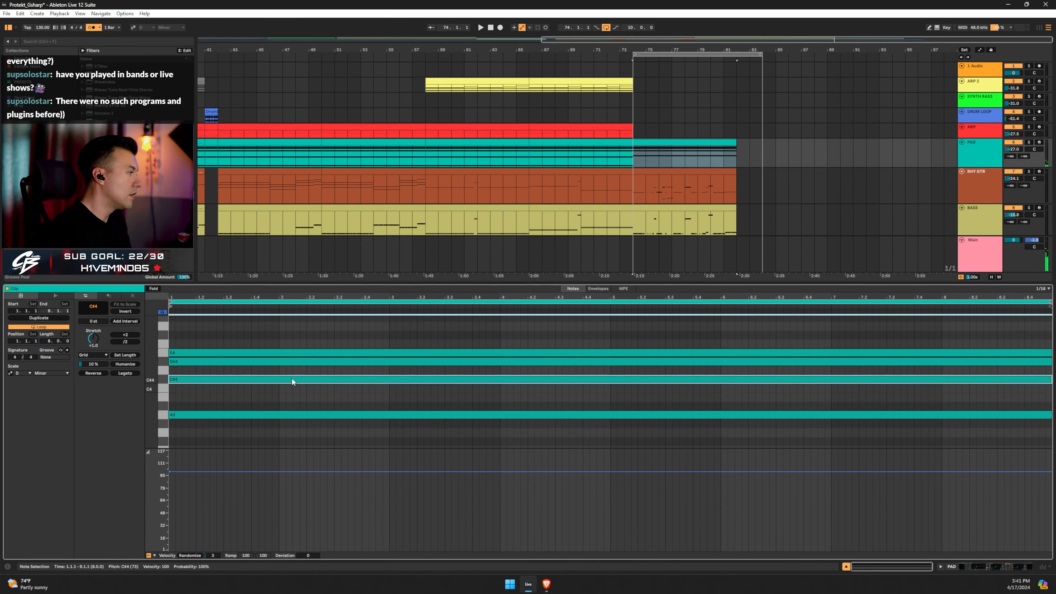
{"action": "left_click", "coordinate": [278, 351]}
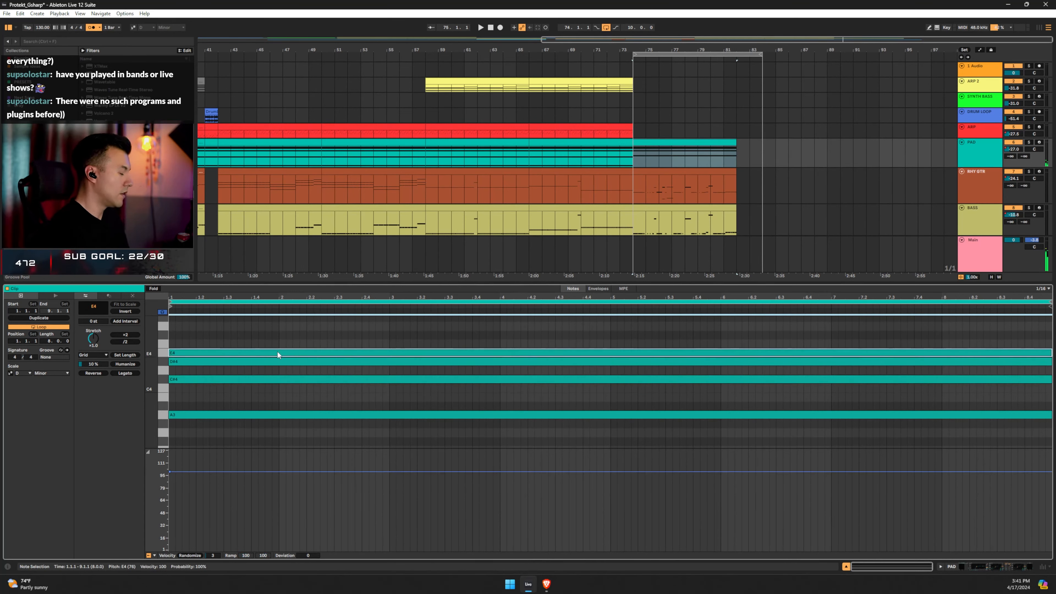
{"action": "key", "text": "Delete"}
{"action": "key", "text": "space"}
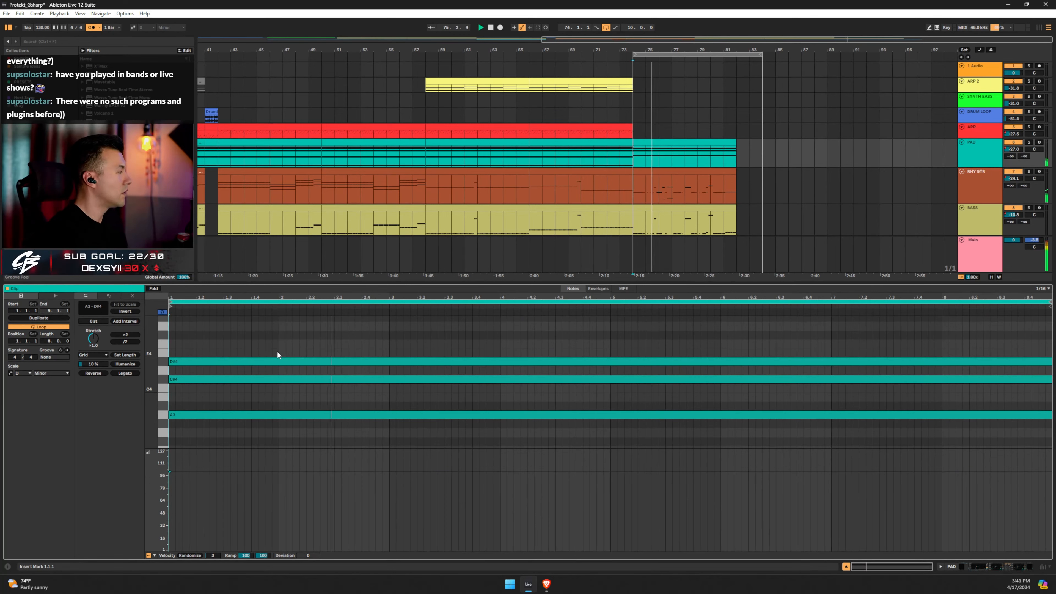
{"action": "key", "text": "space"}
Raise the sustained D#4 note in the PAD clip by one semitone and play the section
{"action": "left_click", "coordinate": [258, 362]}
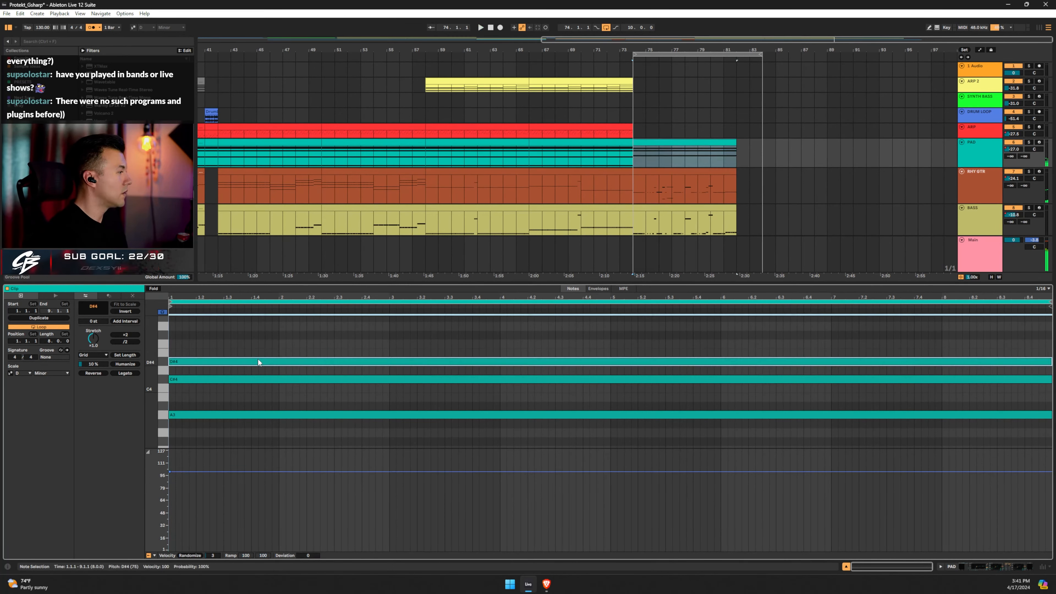
{"action": "key", "text": "Up"}
{"action": "key", "text": "space"}
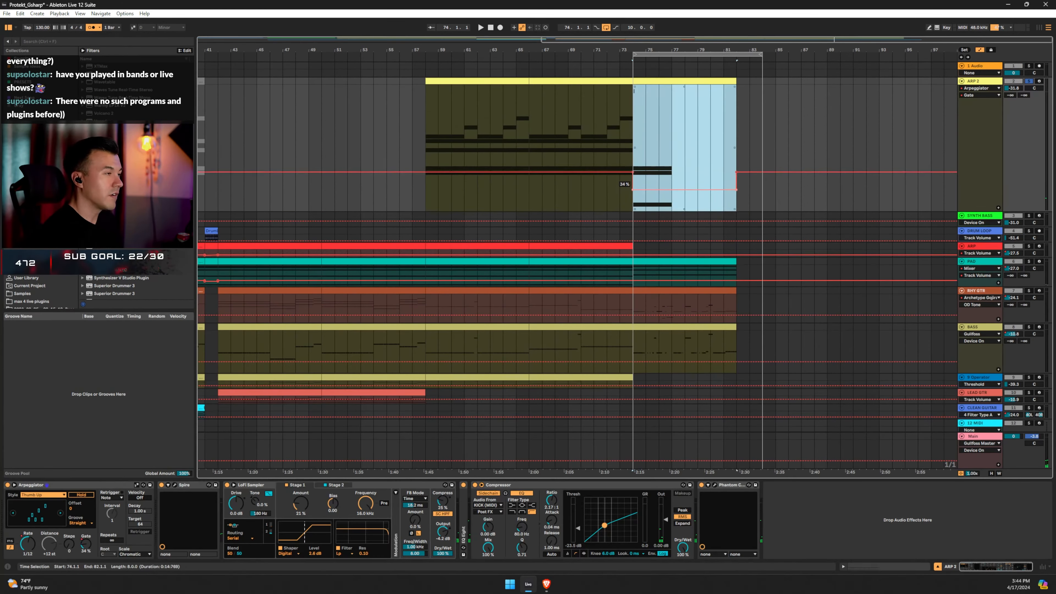
Lower the ARP 2 Arpeggiator Gate automation across the breakdown to 12 % while the section plays
{"action": "key", "text": "space"}
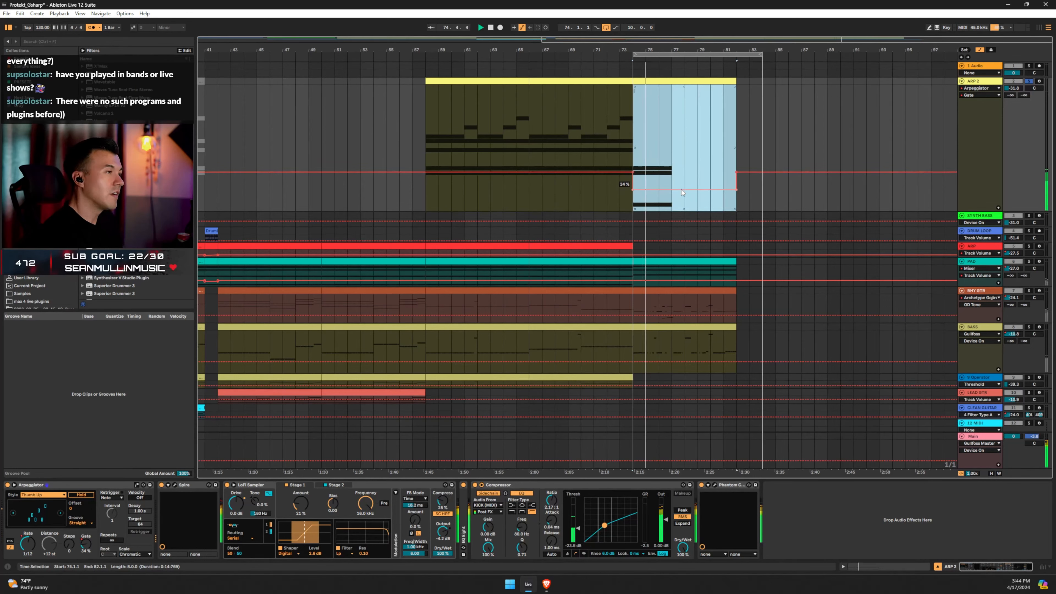
{"action": "left_click_drag", "start_coordinate": [681, 189], "coordinate": [681, 204]}
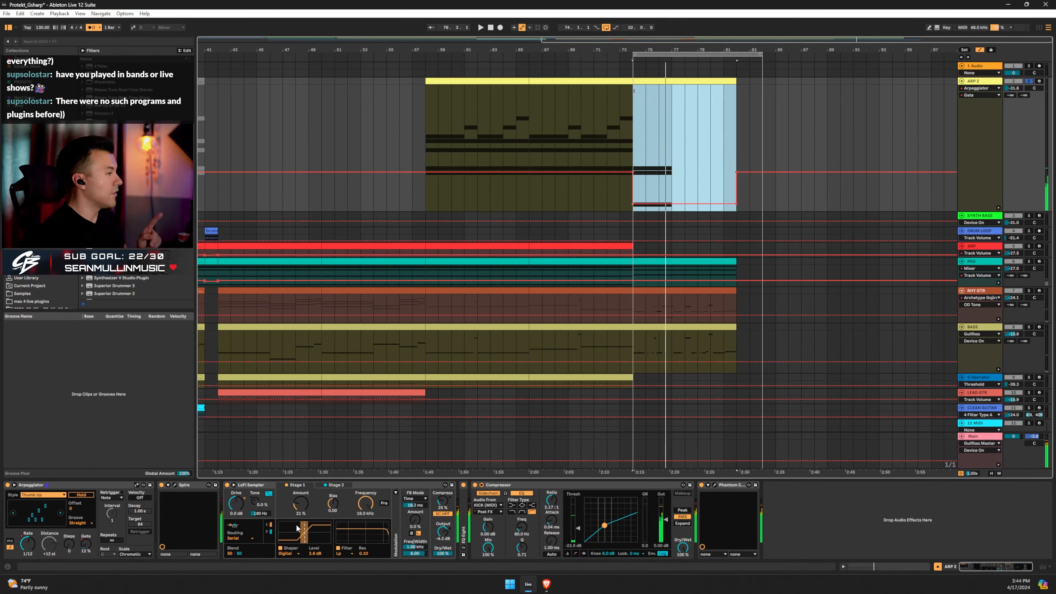
{"action": "key", "text": "space"}
Check the Spire synth on ARP 2 and duplicate the ARP 2 track
{"action": "left_click", "coordinate": [174, 485]}
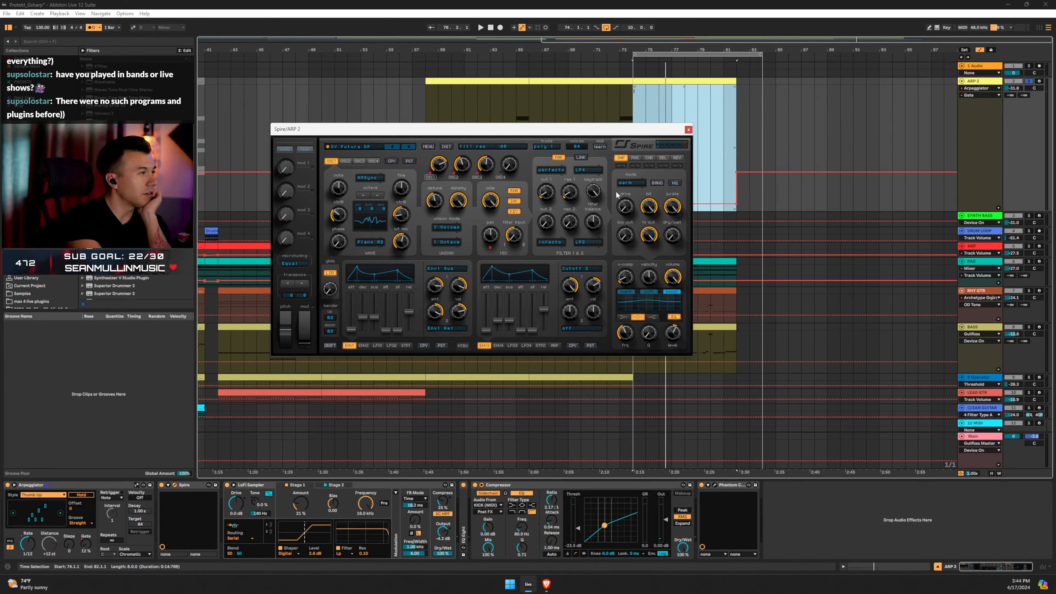
{"action": "left_click", "coordinate": [688, 129]}
{"action": "double_click", "coordinate": [979, 81]}
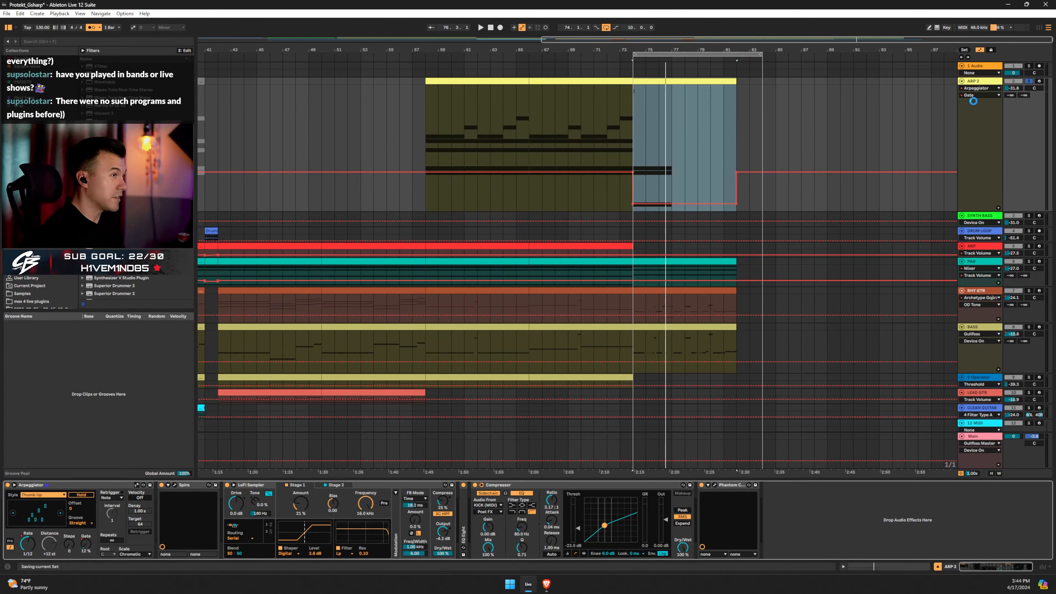
{"action": "left_click", "coordinate": [973, 116]}
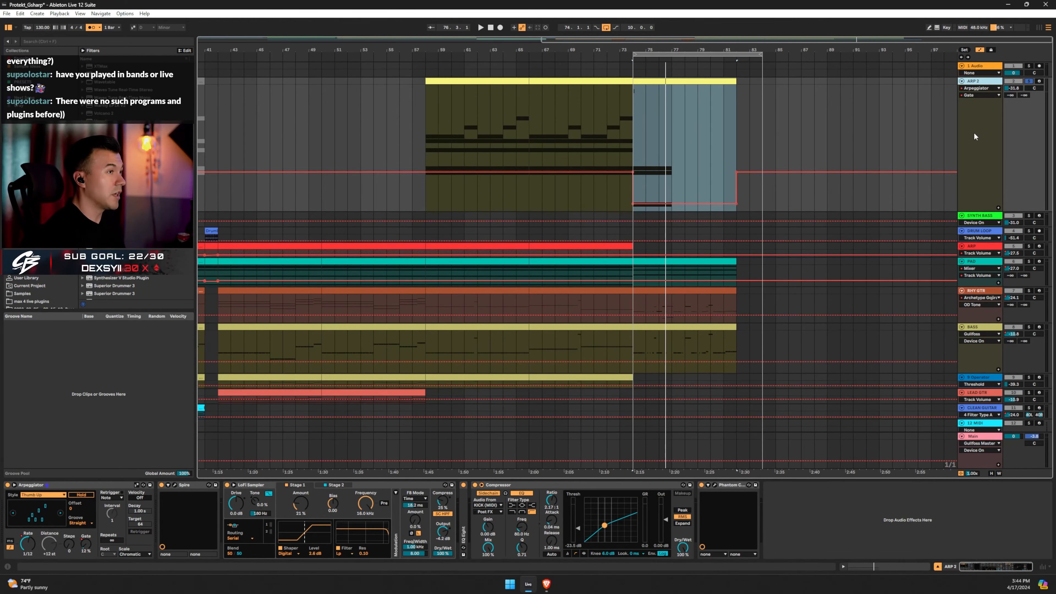
{"action": "key", "text": "ctrl+d"}
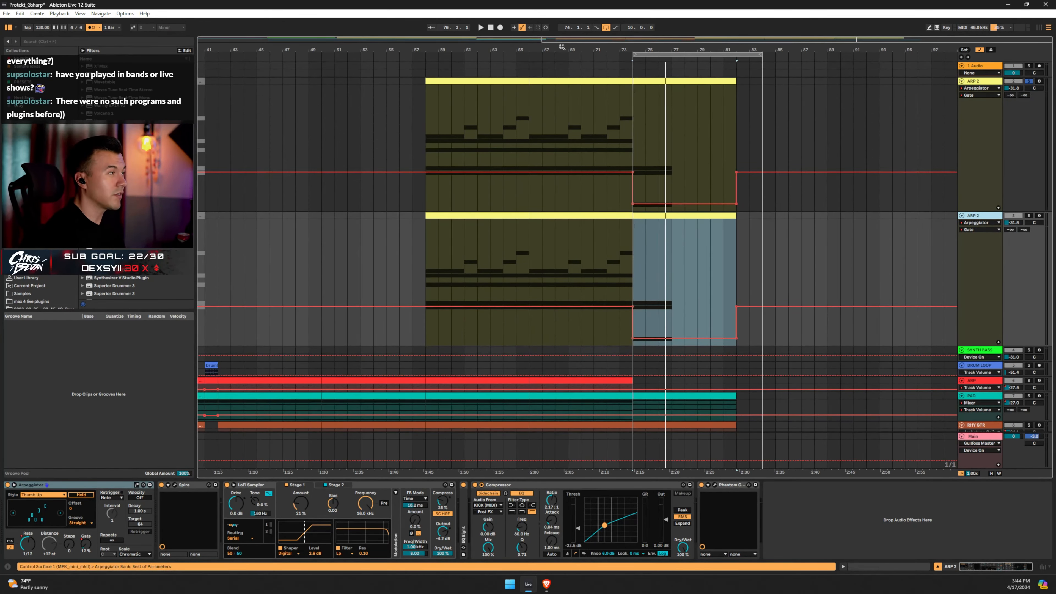
Delete the breakdown clip from the original ARP 2 track and all clips before bar 74 from the duplicate
{"action": "left_click_drag", "start_coordinate": [562, 47], "coordinate": [570, 19]}
{"action": "left_click", "coordinate": [852, 81]}
{"action": "key", "text": "Delete"}
{"action": "left_click", "coordinate": [774, 82]}
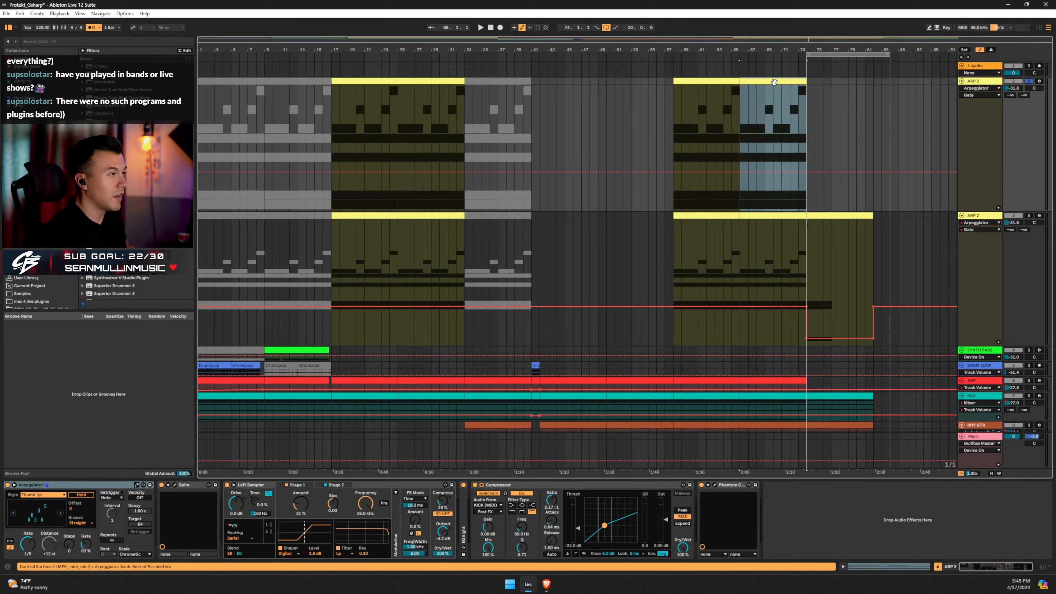
{"action": "key", "text": "Down"}
{"action": "left_click", "coordinate": [223, 216], "text": "shift"}
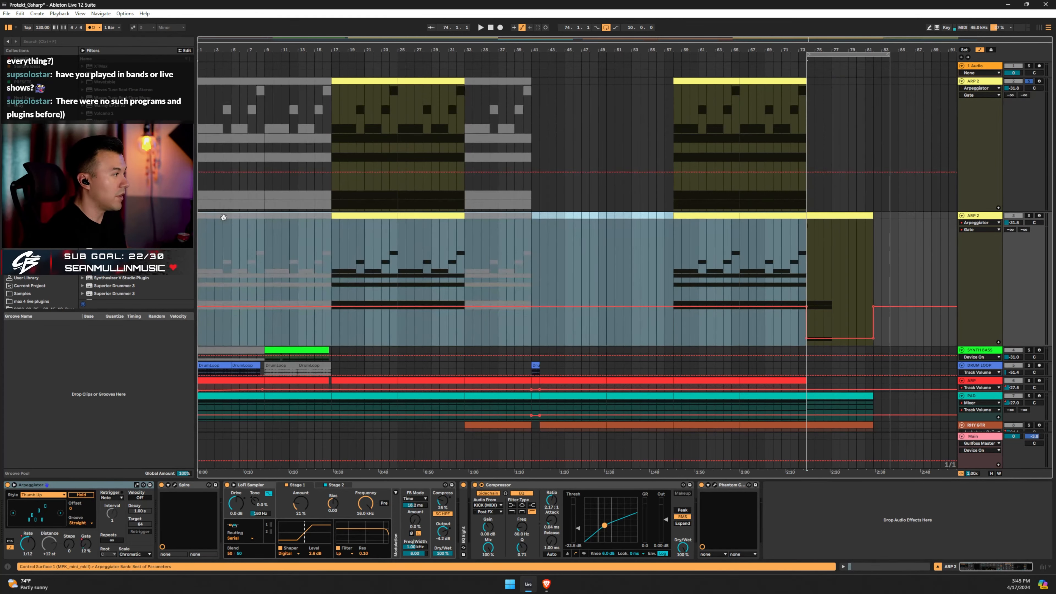
{"action": "key", "text": "Delete"}
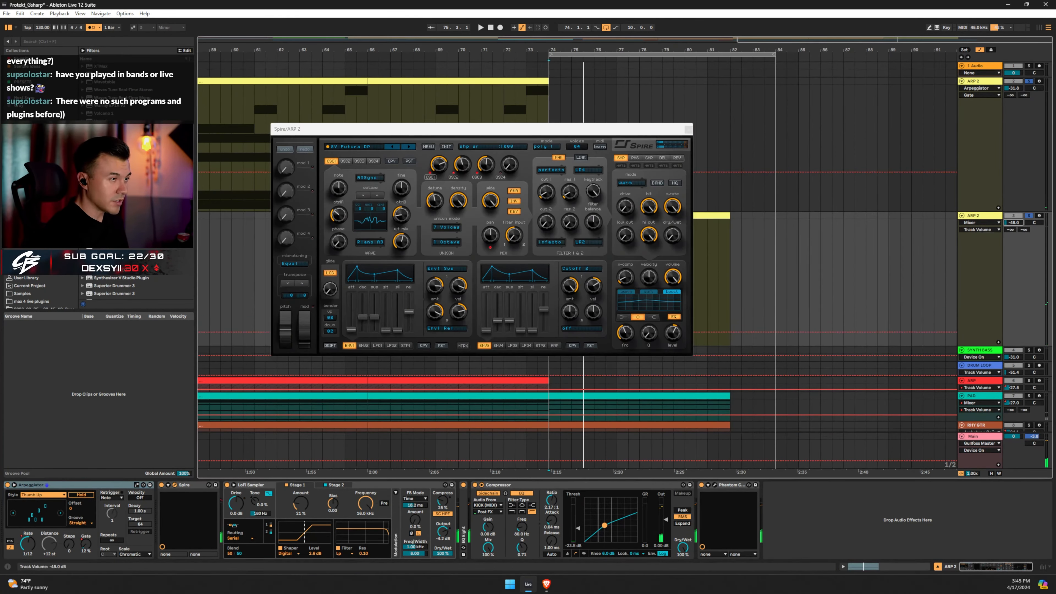
Step the duplicated ARP 2 track's Spire presets forward to SY Giorgio and move the synth window off the clip
{"action": "left_click", "coordinate": [410, 146]}
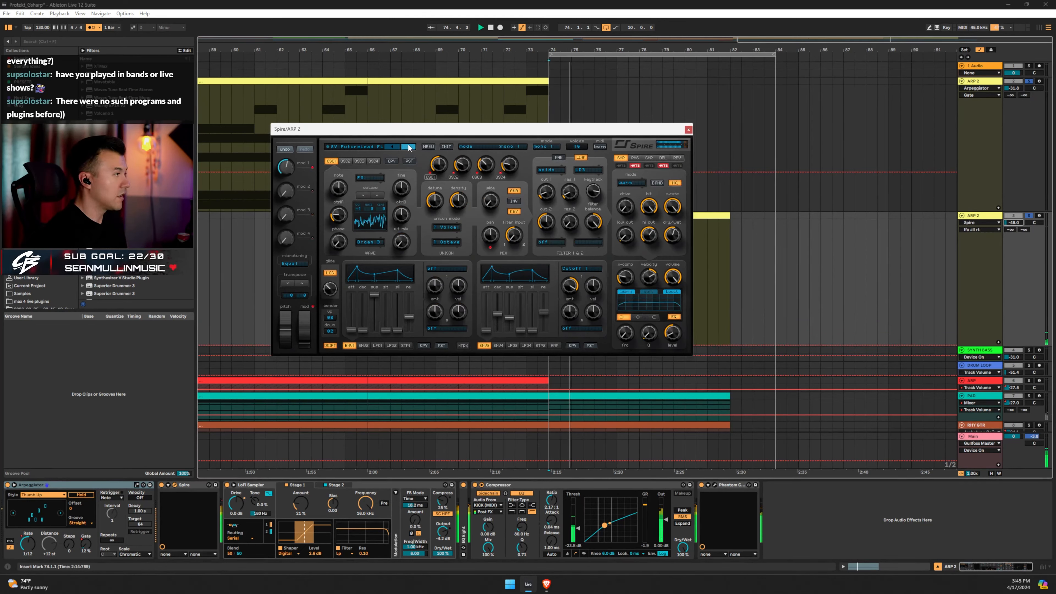
{"action": "left_click", "coordinate": [410, 146]}
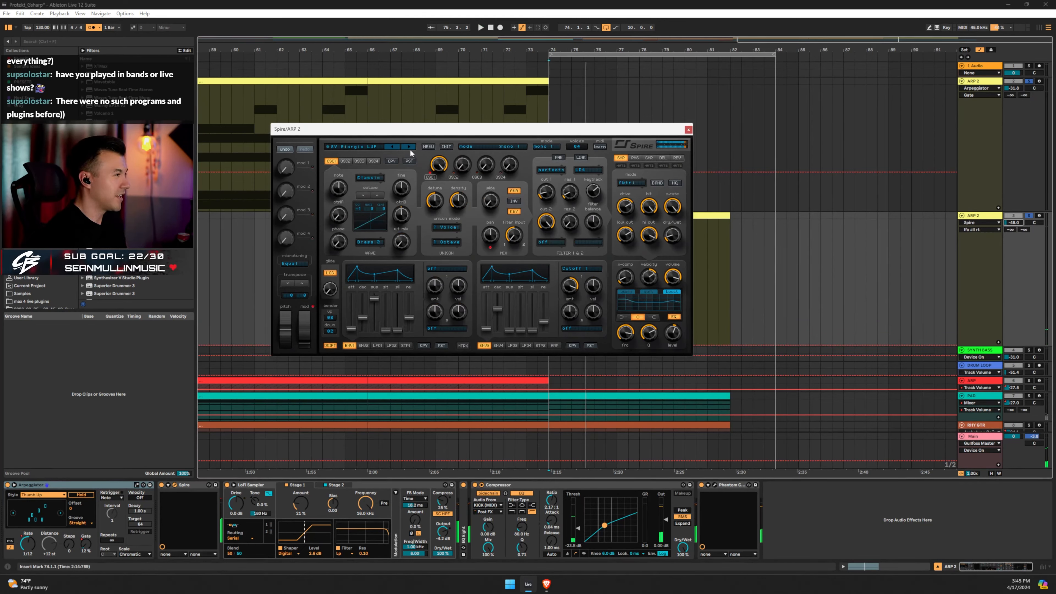
{"action": "left_click_drag", "start_coordinate": [583, 133], "coordinate": [427, 130]}
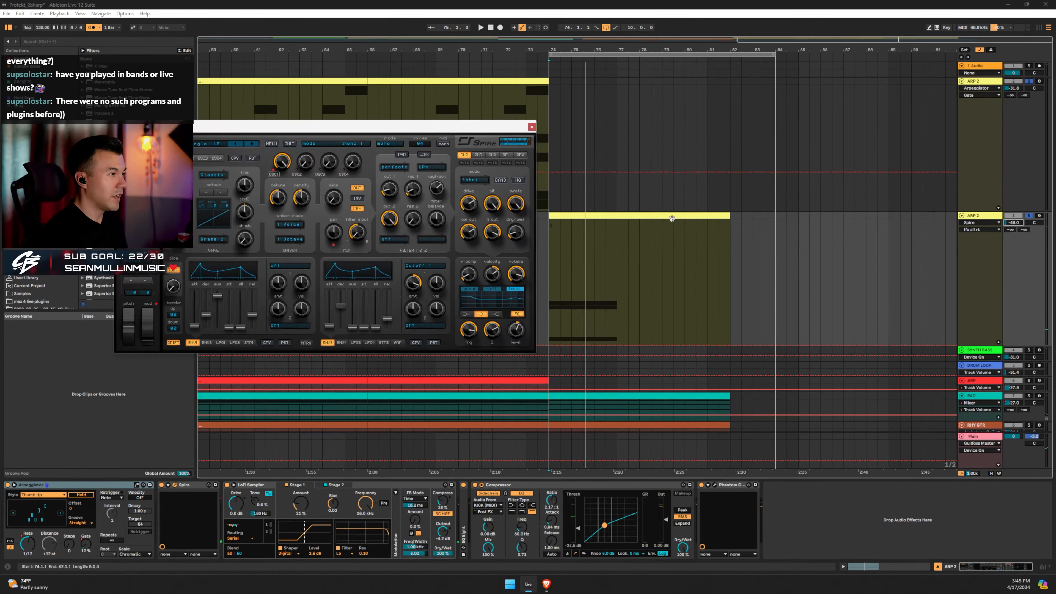
Open the duplicated ARP 2 breakdown clip, remove the short stray D4 note near its start and select the remaining notes
{"action": "double_click", "coordinate": [666, 216]}
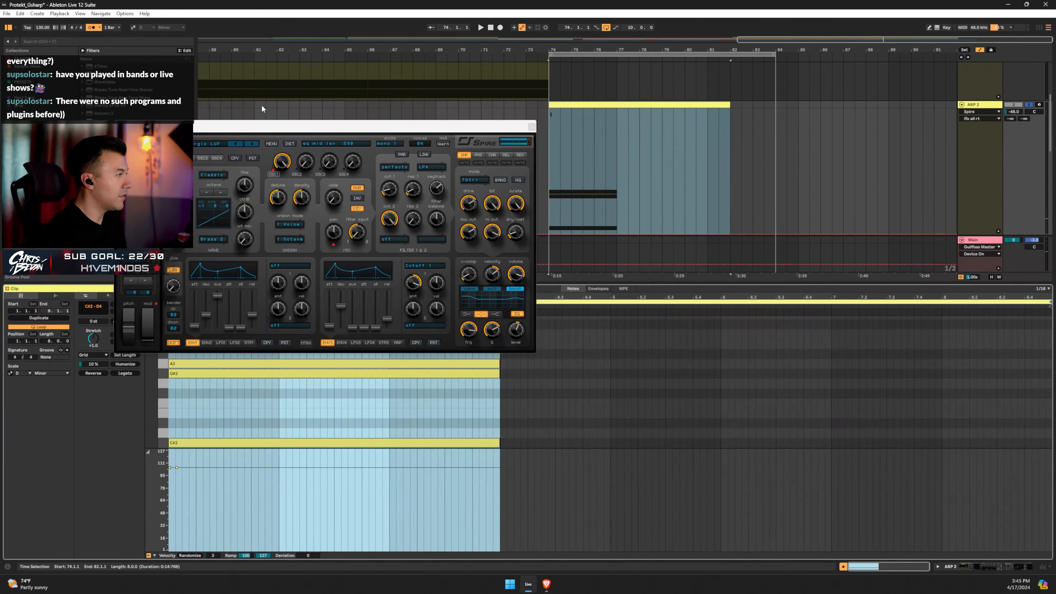
{"action": "left_click_drag", "start_coordinate": [254, 125], "coordinate": [572, 72]}
{"action": "scroll", "coordinate": [226, 341], "scroll_direction": "up", "scroll_amount": 4}
{"action": "scroll", "coordinate": [187, 350], "scroll_direction": "up", "scroll_amount": 2}
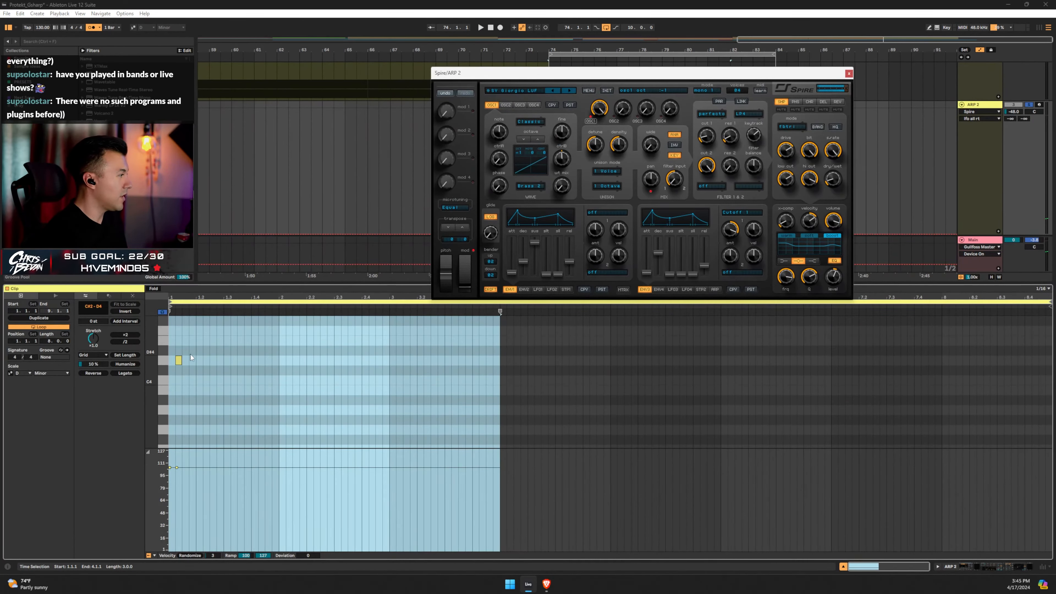
{"action": "left_click", "coordinate": [513, 369]}
{"action": "key", "text": "ctrl+a"}
{"action": "scroll", "coordinate": [510, 391], "scroll_direction": "down", "scroll_amount": 3}
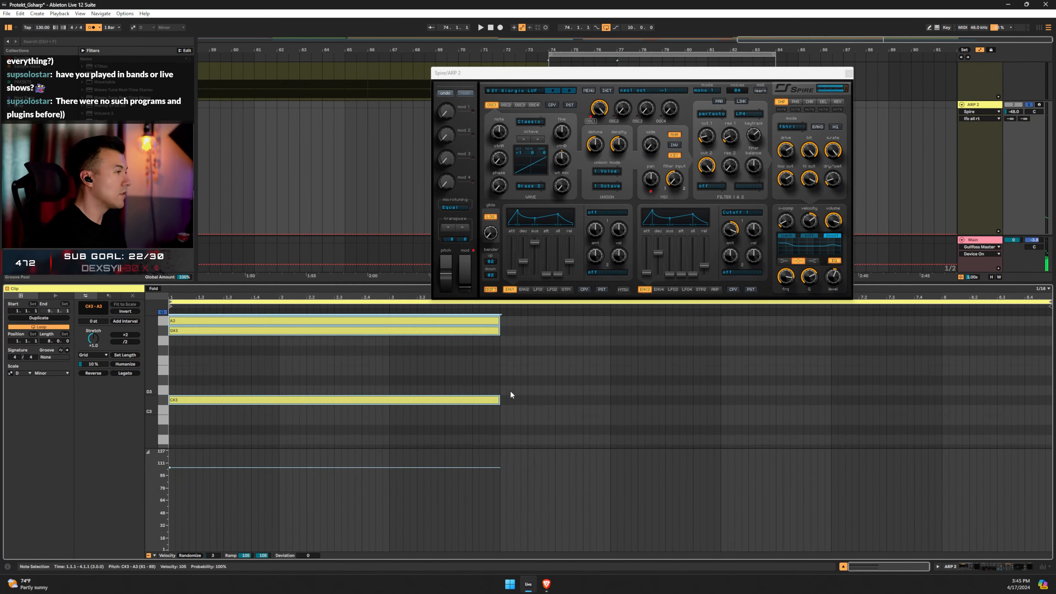
Play the soloed ARP 2 part and step the Spire presets forward to SY Half Moon
{"action": "key", "text": "space"}
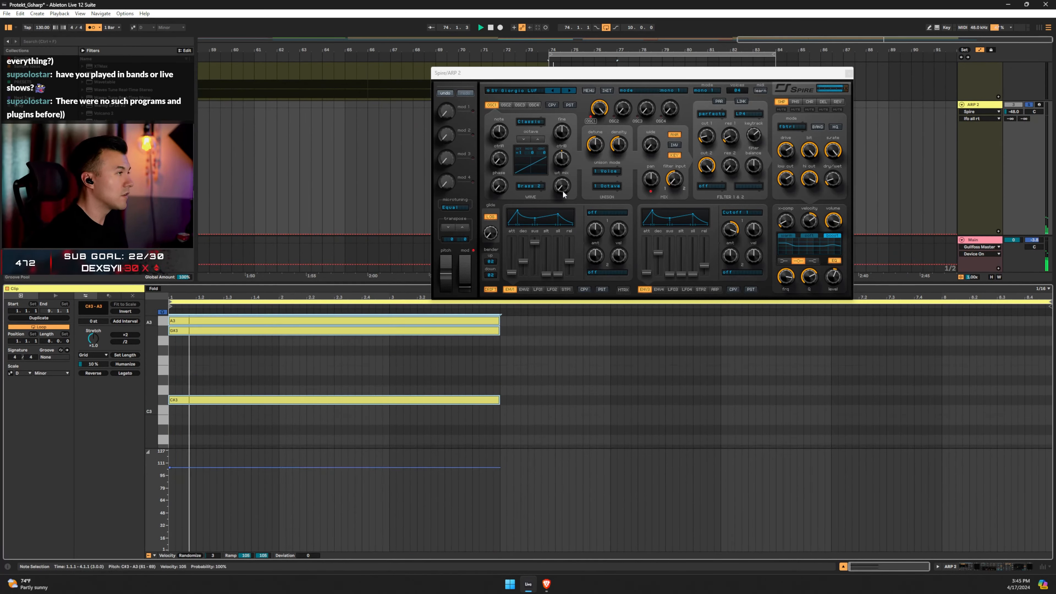
{"action": "left_click", "coordinate": [569, 90]}
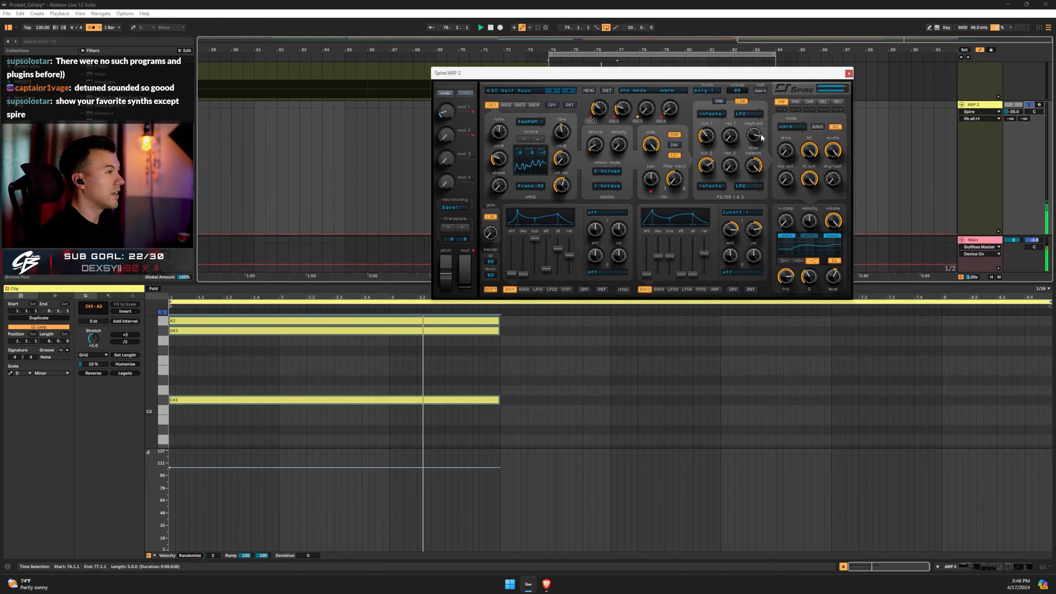
Turn off solo on the duplicated ARP 2 track and set its volume to about -33 dB while the section plays
{"action": "left_click", "coordinate": [1028, 106]}
{"action": "key", "text": "space"}
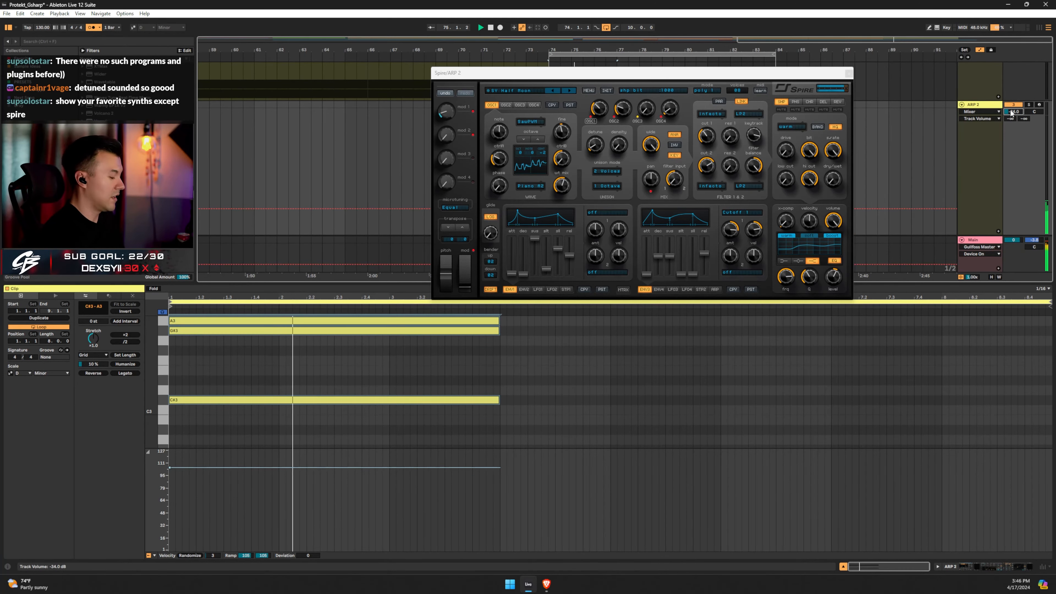
{"action": "scroll", "coordinate": [1012, 112], "scroll_direction": "up", "scroll_amount": 1}
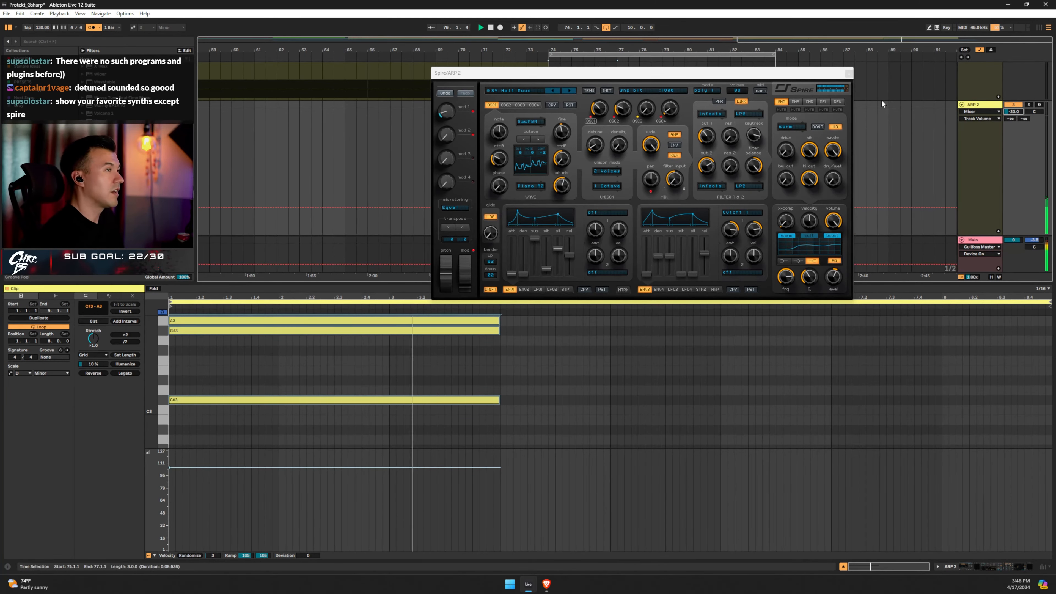
Close the Spire window and apply Legato so the selected breakdown notes extend through the whole ARP 2 clip
{"action": "left_click", "coordinate": [849, 74]}
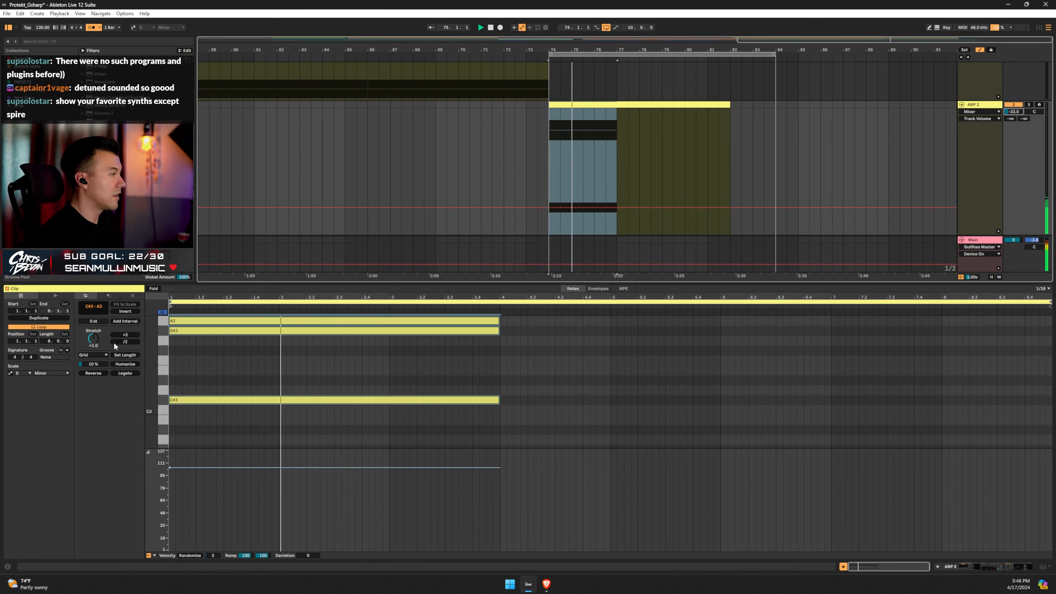
{"action": "left_click", "coordinate": [123, 373]}
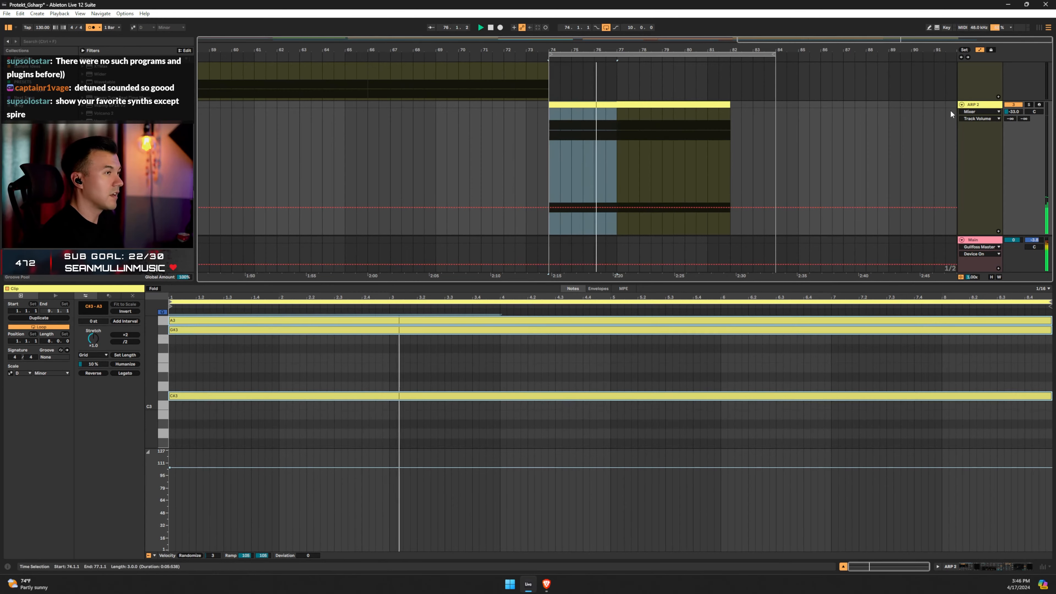
Clear the Arpeggiator's Gate and Synced Rate automation on the duplicated ARP 2 track and place the insert marker at bar 74
{"action": "double_click", "coordinate": [972, 104]}
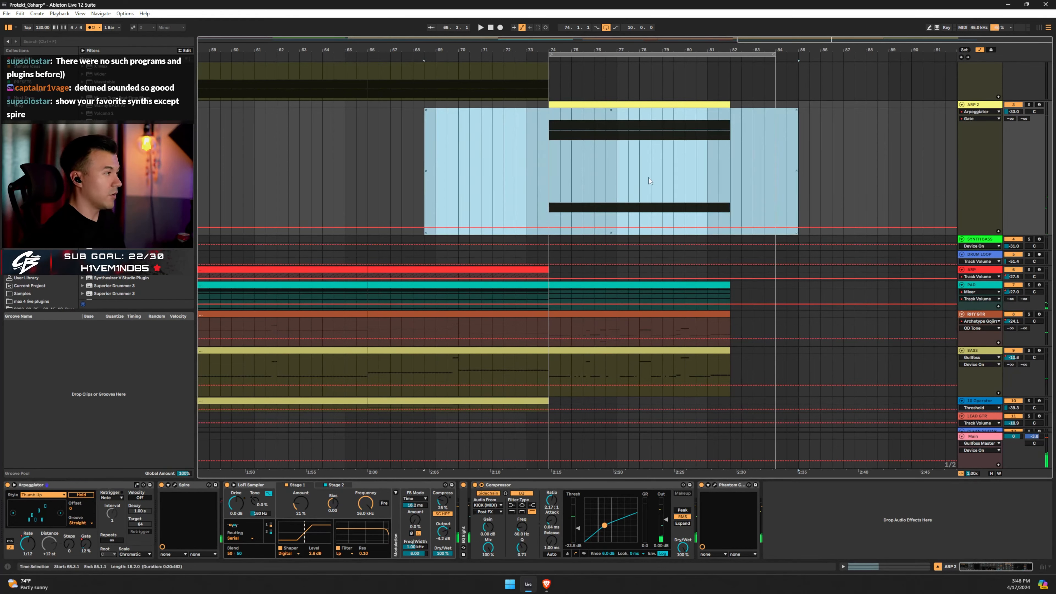
{"action": "right_click", "coordinate": [799, 195]}
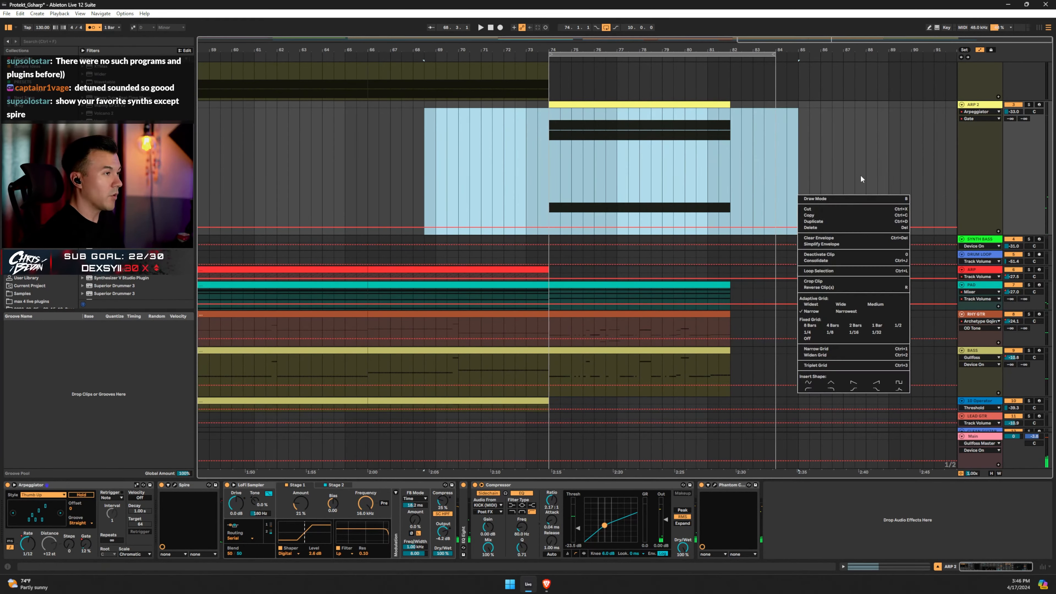
{"action": "left_click", "coordinate": [844, 238]}
{"action": "left_click", "coordinate": [29, 546]}
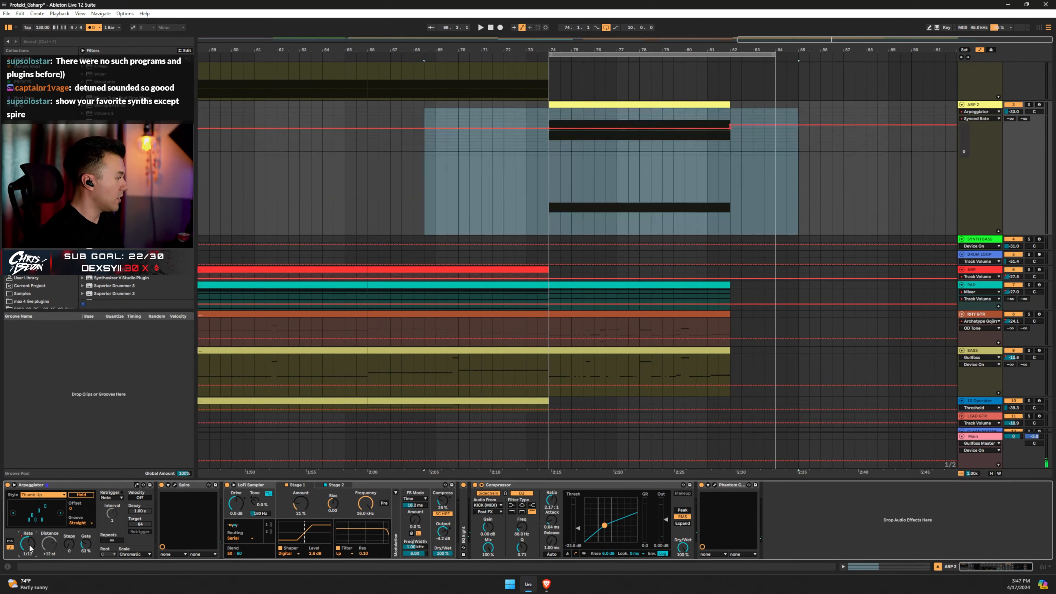
{"action": "left_click_drag", "start_coordinate": [804, 171], "coordinate": [651, 207]}
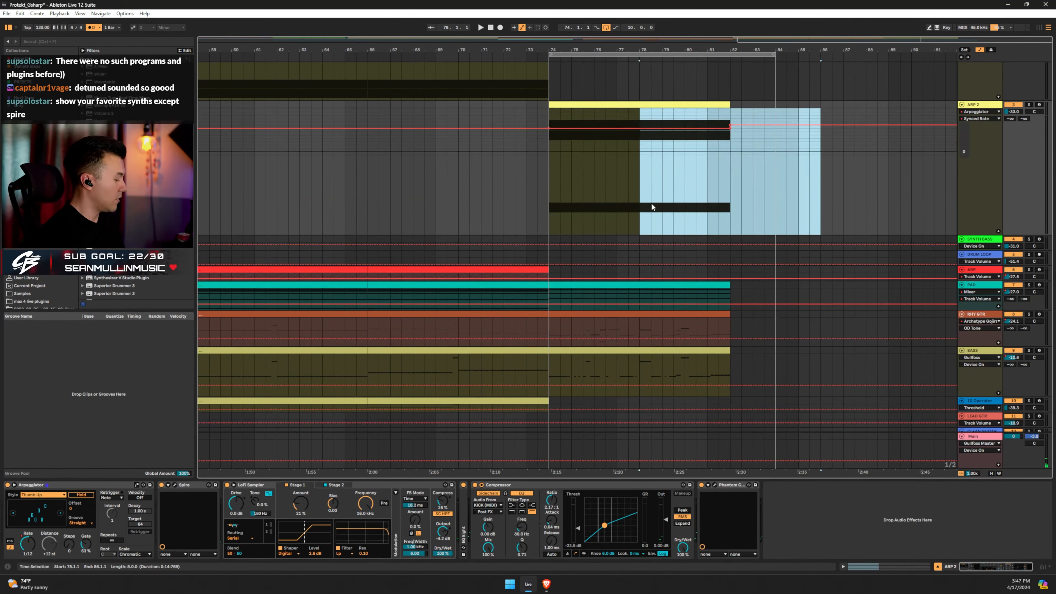
{"action": "key", "text": "Delete"}
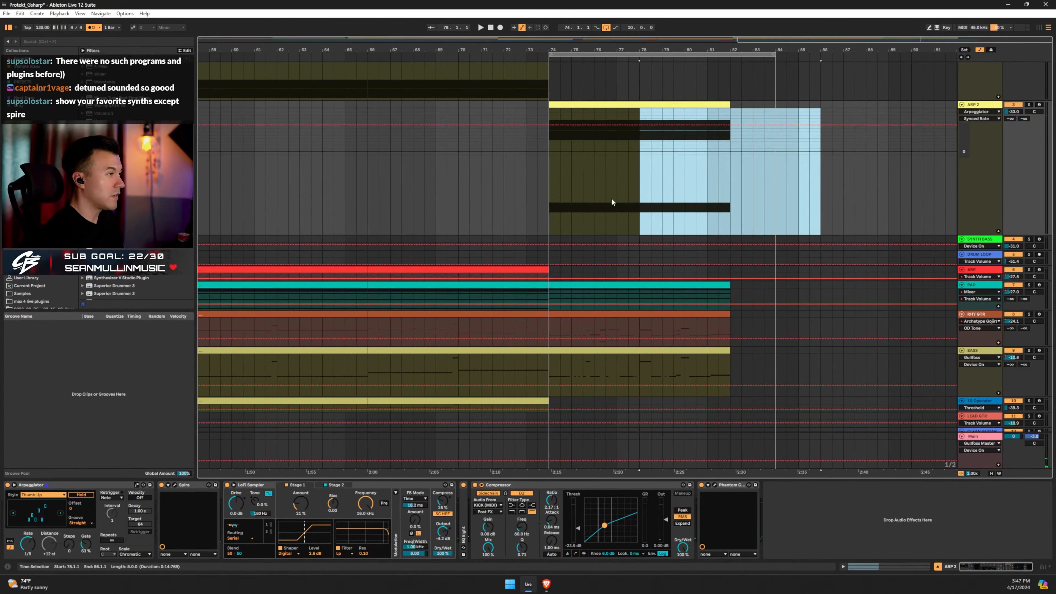
{"action": "left_click", "coordinate": [548, 169]}
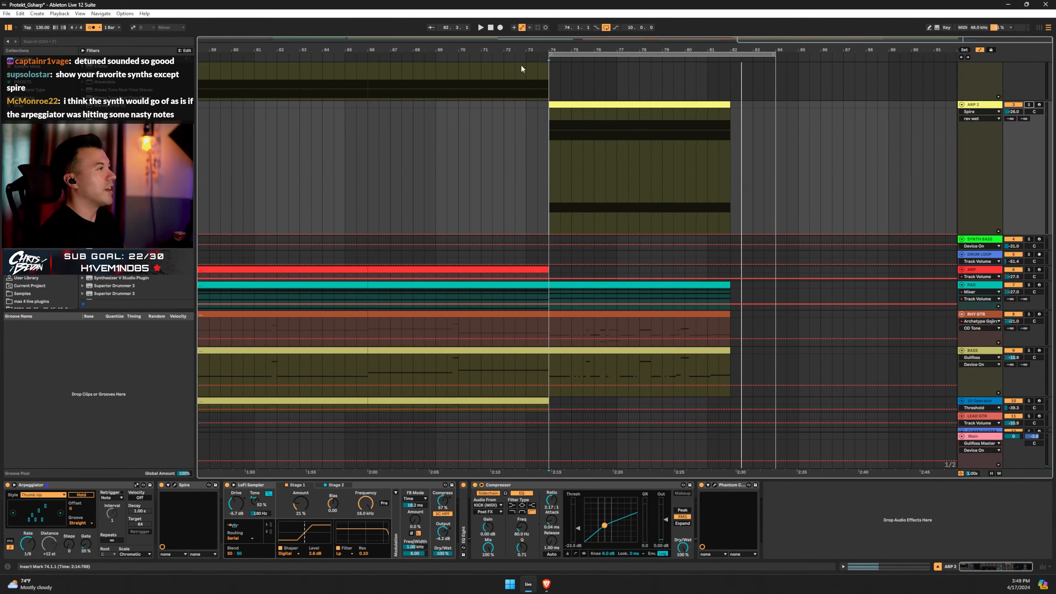
Show the full song in the arrangement and optimize the track heights so all tracks fit
{"action": "double_click", "coordinate": [484, 48]}
{"action": "scroll", "coordinate": [832, 137], "scroll_direction": "up", "scroll_amount": 3}
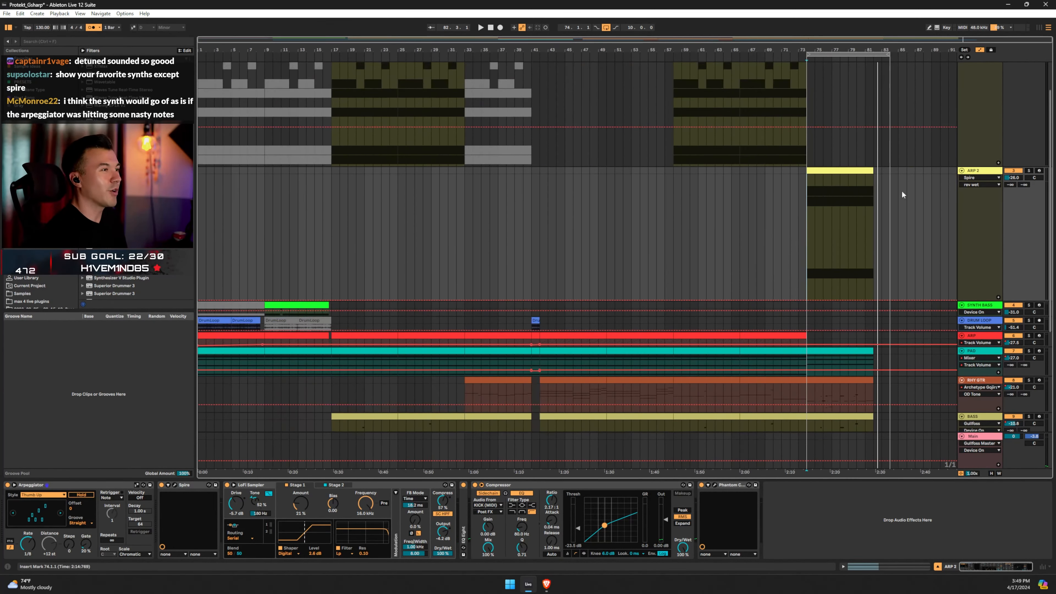
{"action": "left_click", "coordinate": [993, 473]}
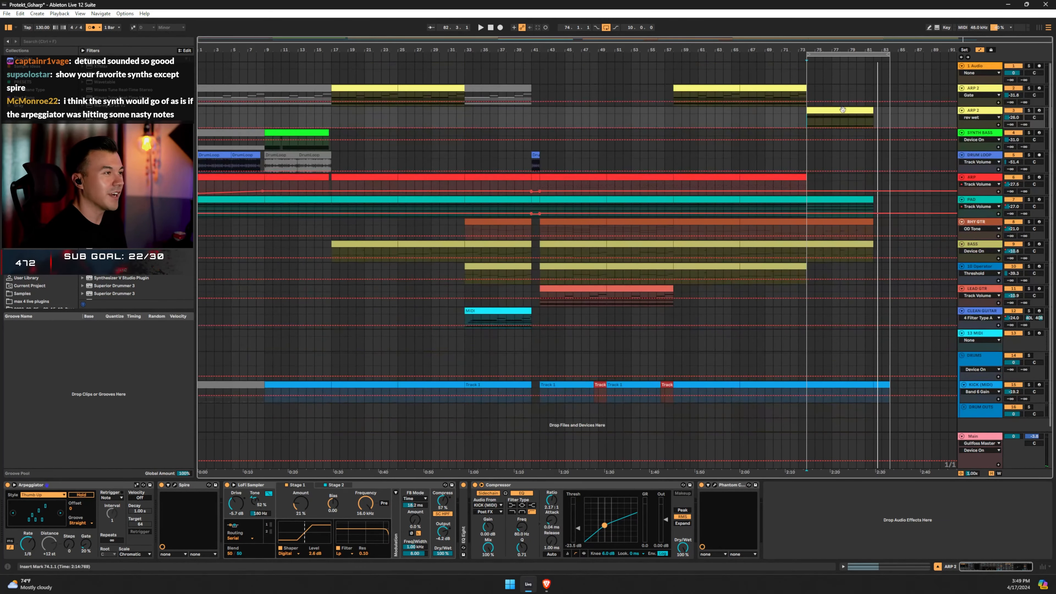
{"action": "left_click", "coordinate": [776, 114]}
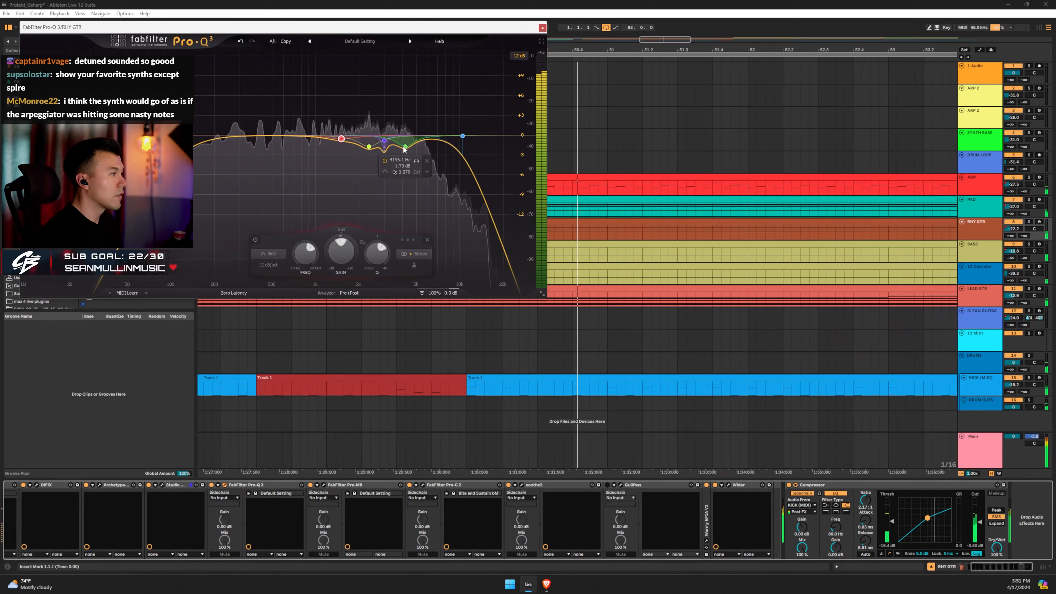
Lower the high cut in the RHY GTR track's Pro-Q 3 to about 8.9 kHz and close the plugin
{"action": "left_click_drag", "start_coordinate": [462, 136], "coordinate": [452, 142]}
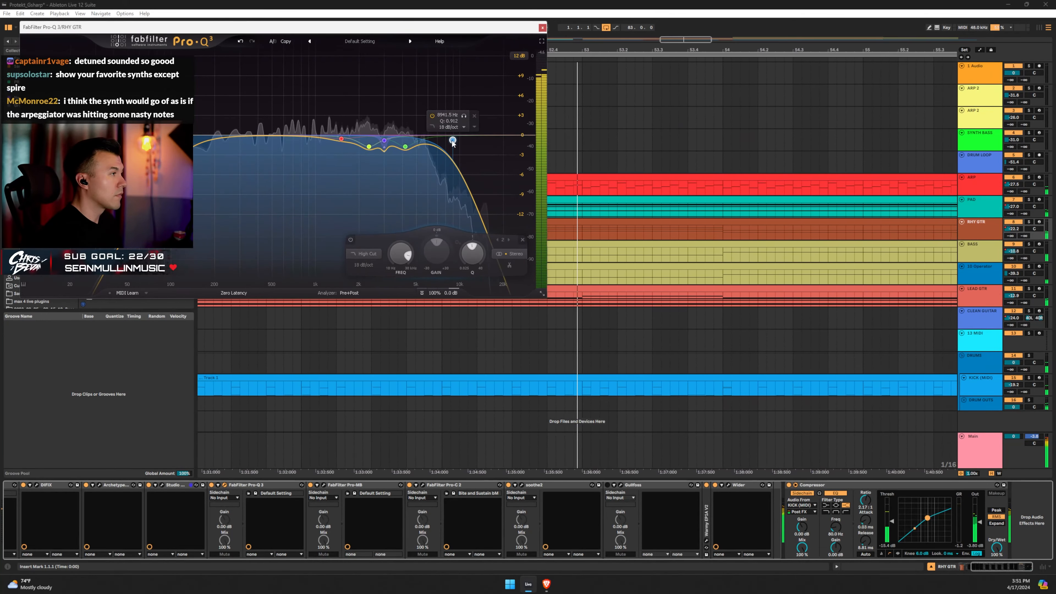
{"action": "left_click", "coordinate": [542, 28]}
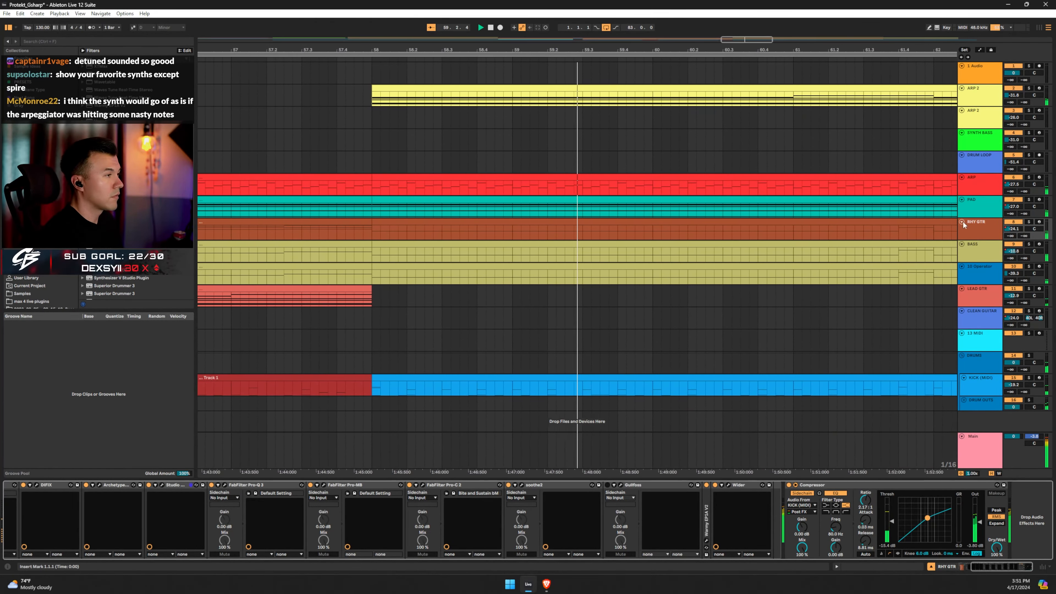
Select the PAD track and fine-tune the output gain of its sidechained Compressor during playback
{"action": "left_click", "coordinate": [985, 211]}
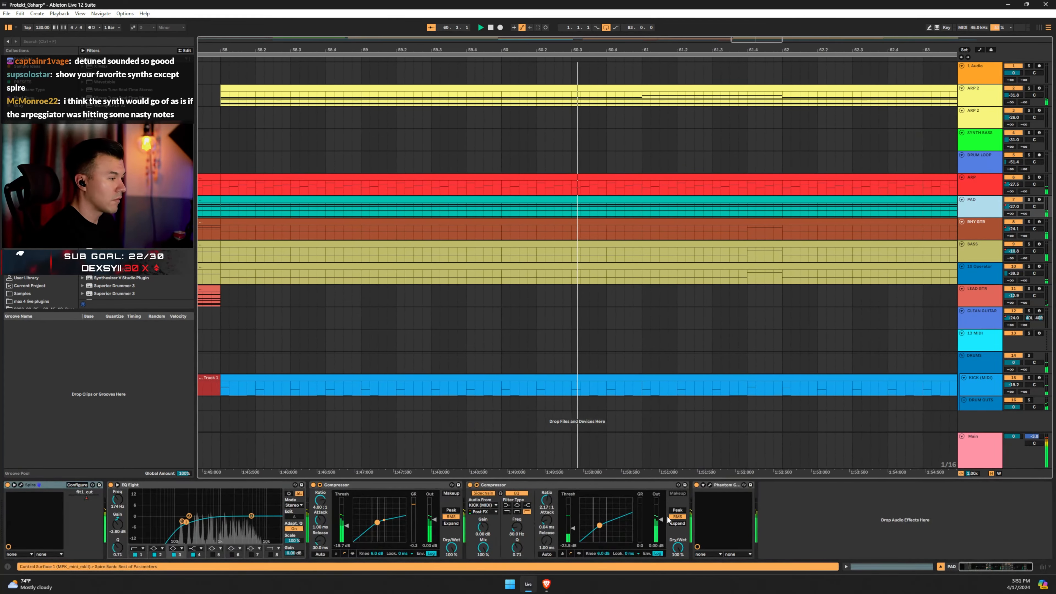
{"action": "left_click", "coordinate": [662, 521]}
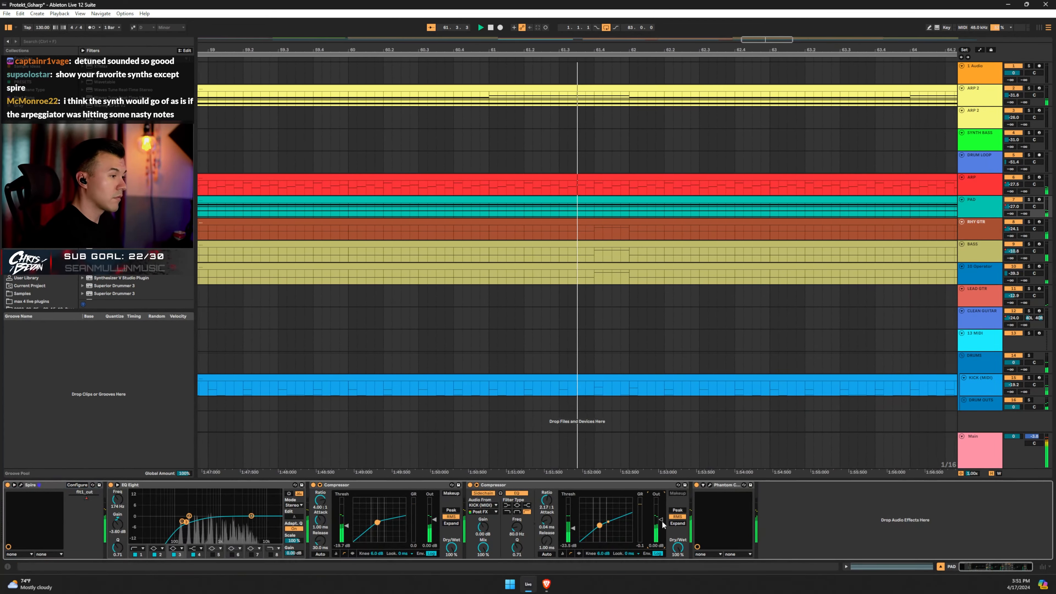
{"action": "left_click_drag", "start_coordinate": [661, 521], "coordinate": [661, 522]}
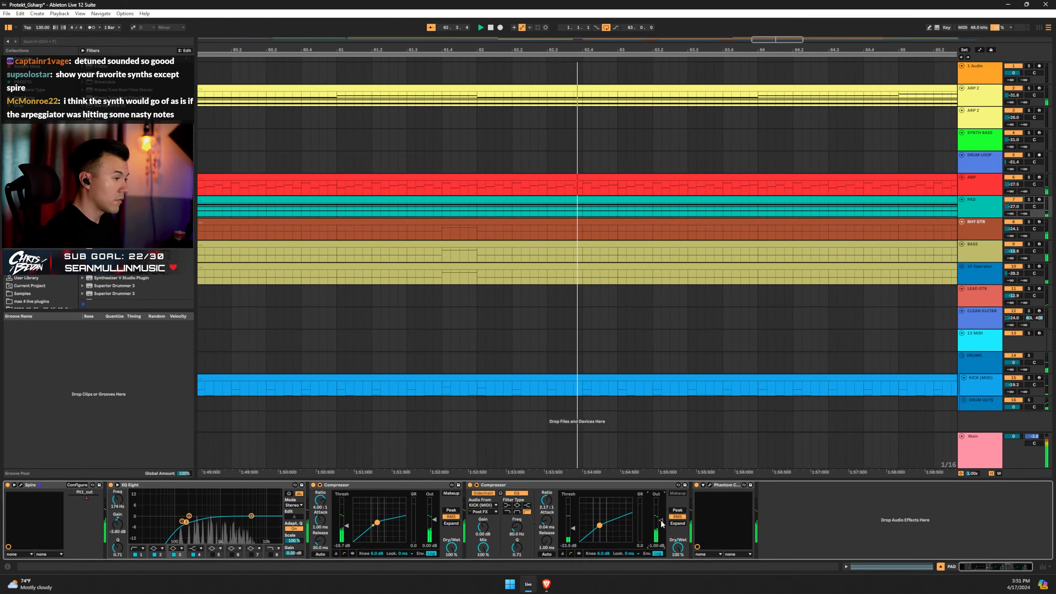
Bring up the devices of the original ARP 2 and ARP tracks, and adjust the duplicated ARP 2 track's volume
{"action": "left_click", "coordinate": [975, 98]}
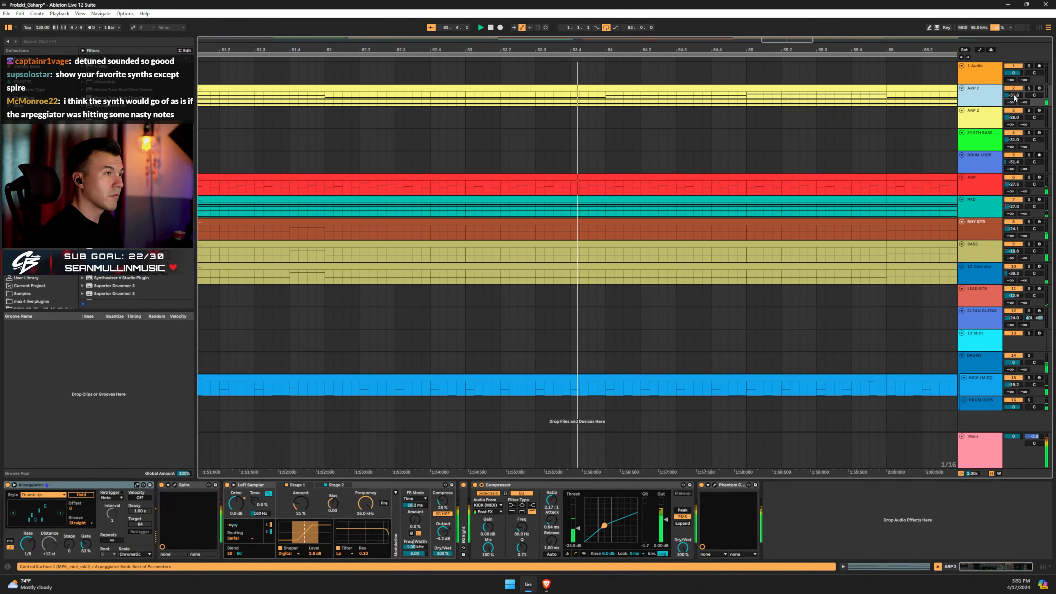
{"action": "left_click", "coordinate": [968, 186]}
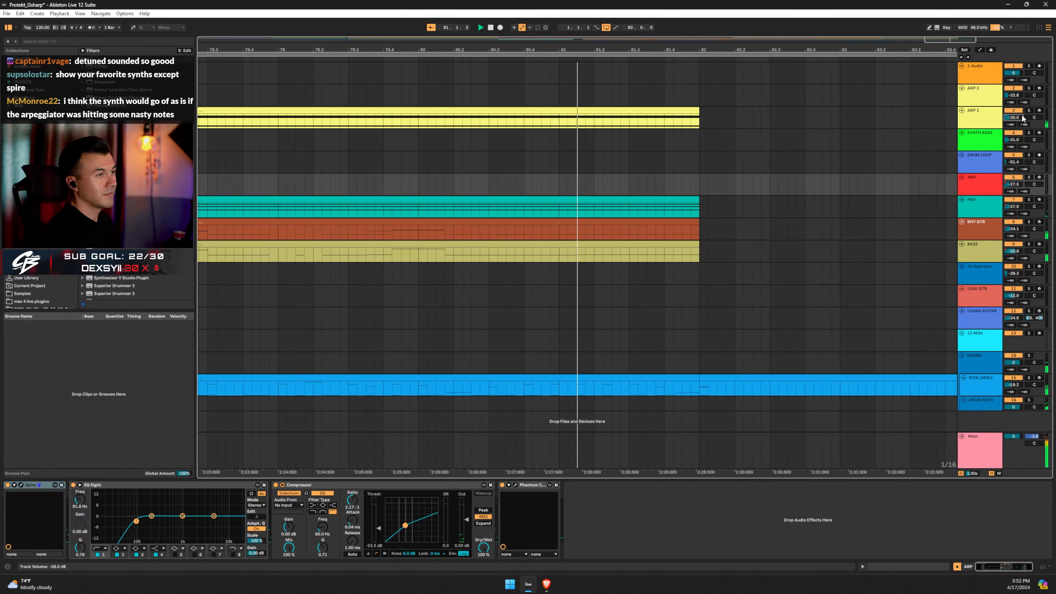
{"action": "left_click_drag", "start_coordinate": [1020, 116], "coordinate": [1024, 118]}
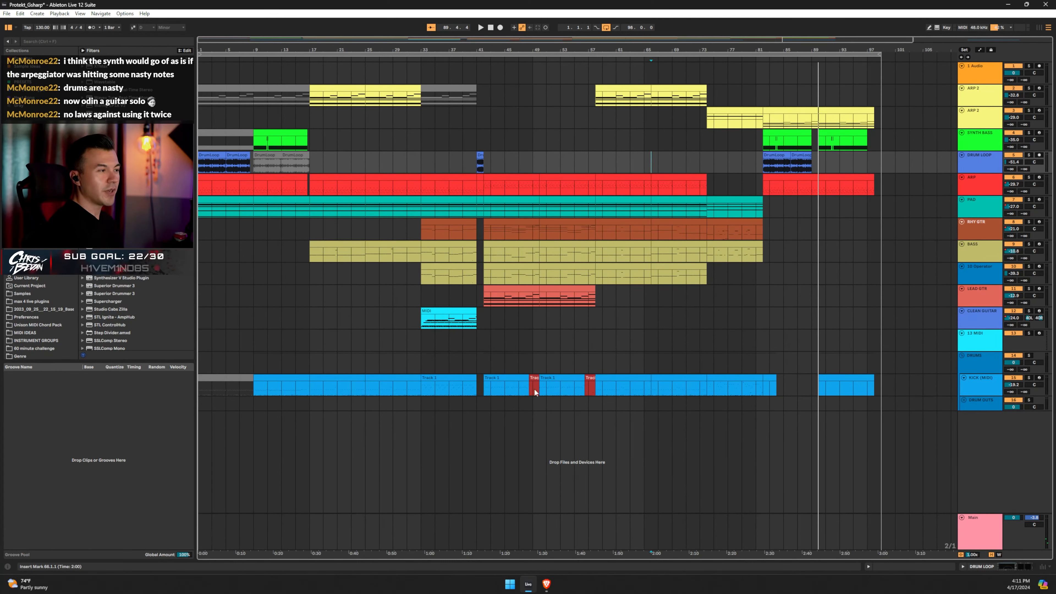
Select the red drum fill clip near bar 57, switch to Brave and view the Practical Fills Vol. 1 post in Patreon's Groove Packs collection
{"action": "left_click", "coordinate": [533, 379]}
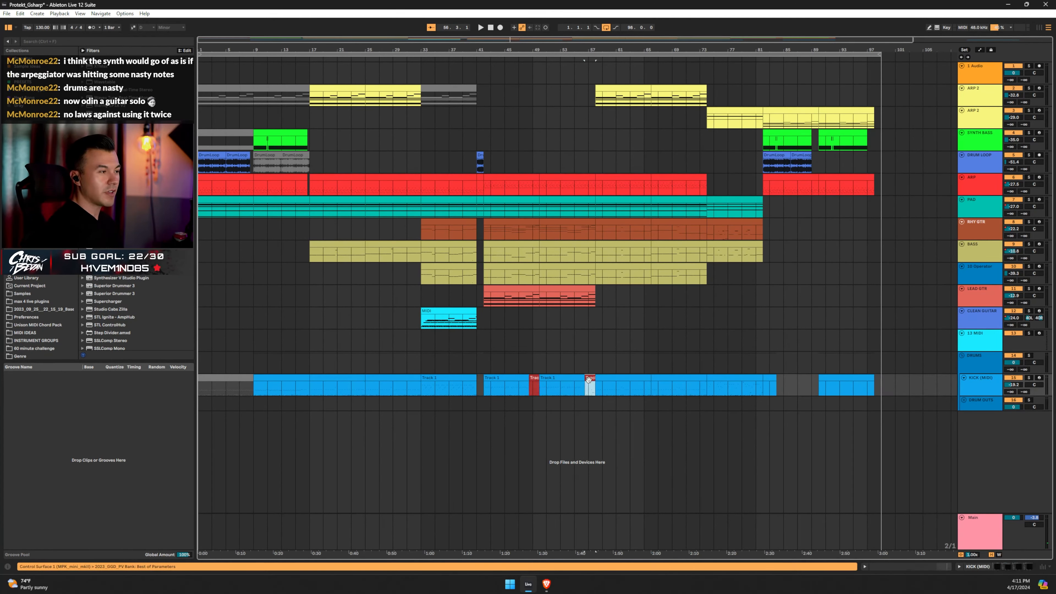
{"action": "left_click", "coordinate": [545, 584]}
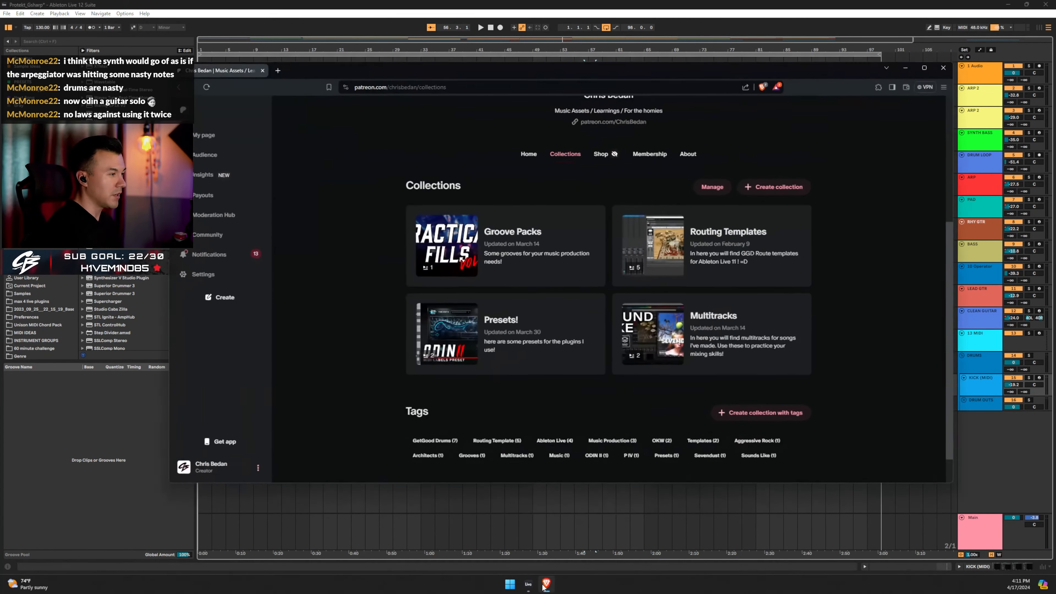
{"action": "left_click", "coordinate": [521, 269]}
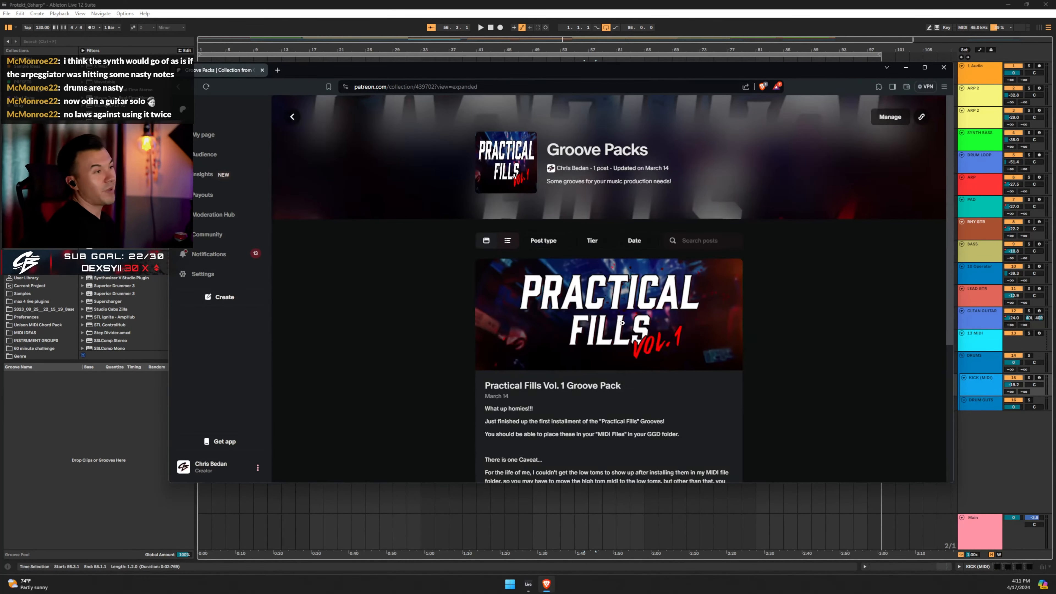
{"action": "scroll", "coordinate": [648, 218], "scroll_direction": "down", "scroll_amount": 5}
{"action": "scroll", "coordinate": [699, 253], "scroll_direction": "up", "scroll_amount": 4}
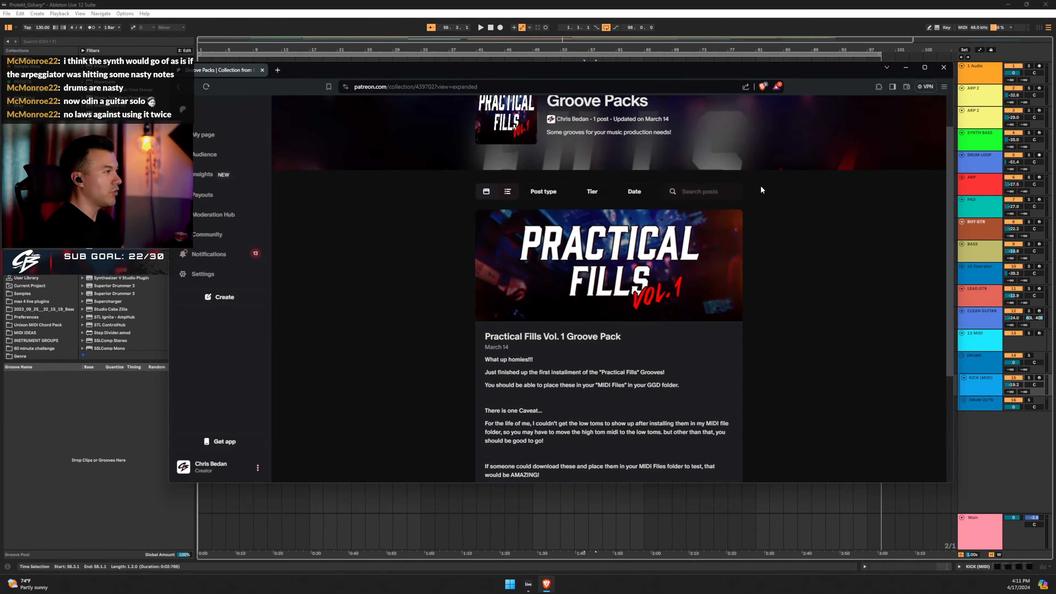
{"action": "scroll", "coordinate": [761, 190], "scroll_direction": "up", "scroll_amount": 1}
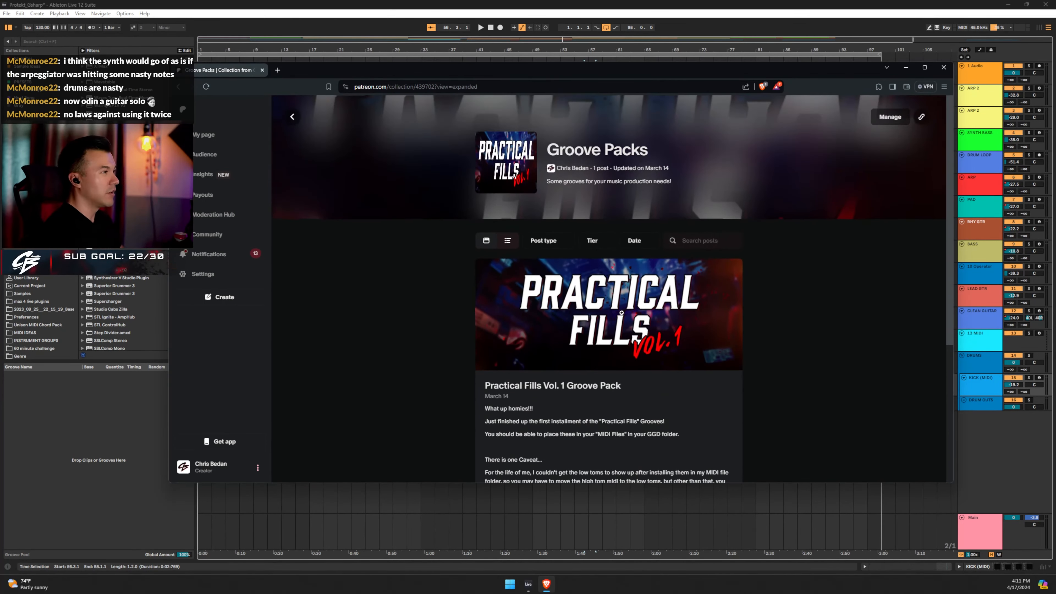
{"action": "left_click", "coordinate": [905, 68]}
Open Kontakt on the KICK (MIDI) track and browse to the 120 BPM fills in the CB Practical Fills Vol 1 pack
{"action": "double_click", "coordinate": [976, 379]}
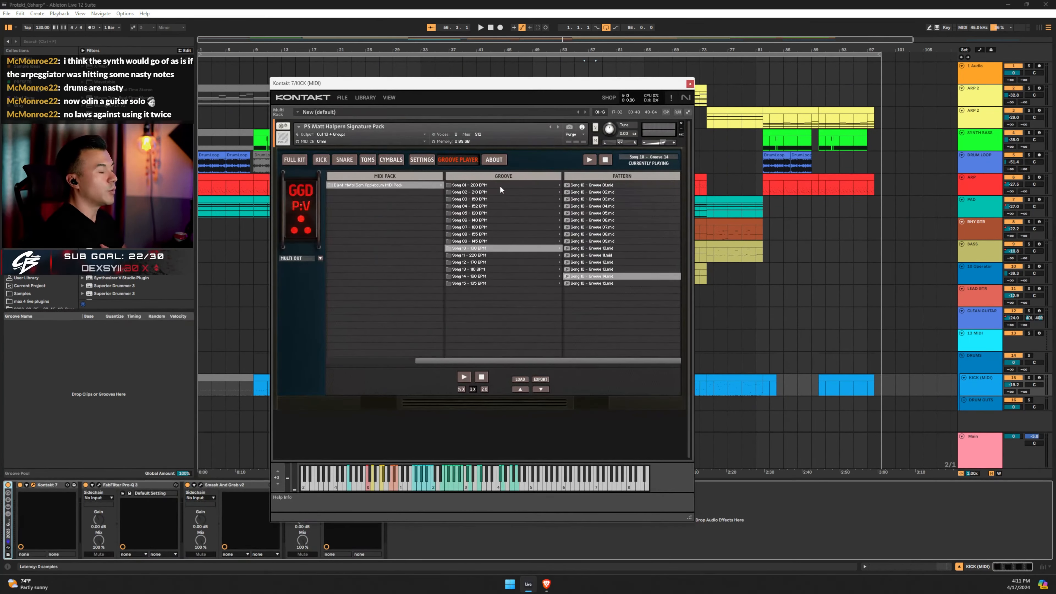
{"action": "left_click", "coordinate": [338, 361]}
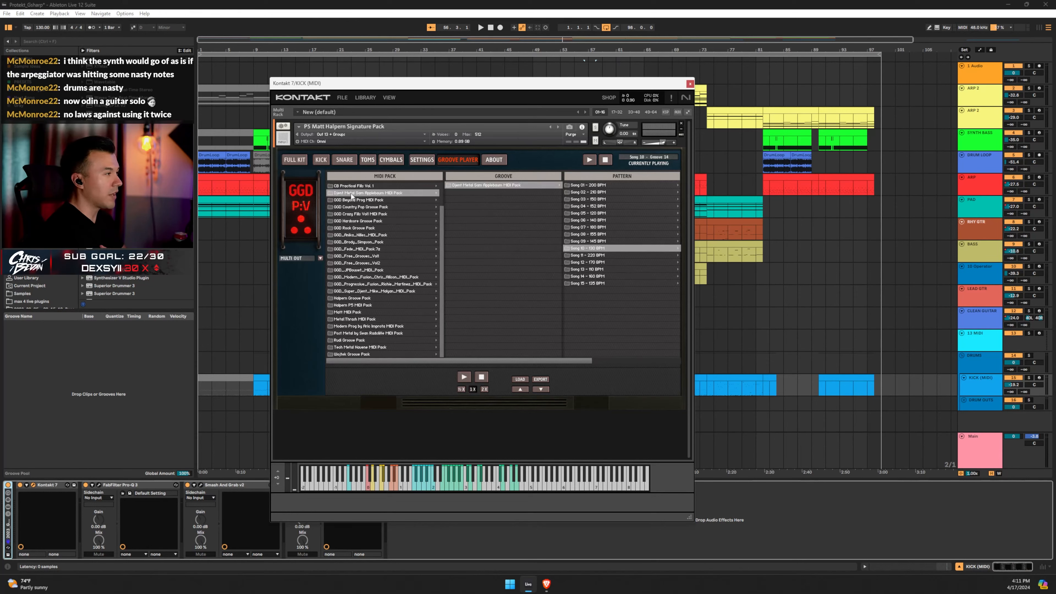
{"action": "left_click", "coordinate": [352, 186]}
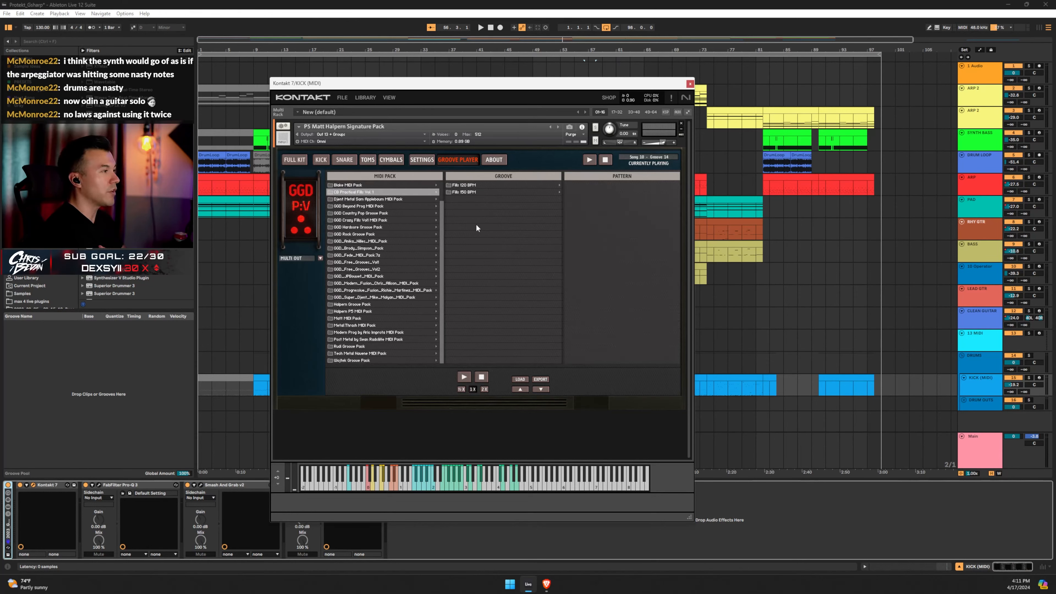
{"action": "left_click", "coordinate": [475, 185]}
Audition Fill 02, 05, 06, 07 and 10 from the 120 BPM set, and open the 150 BPM fills
{"action": "left_click", "coordinate": [579, 192]}
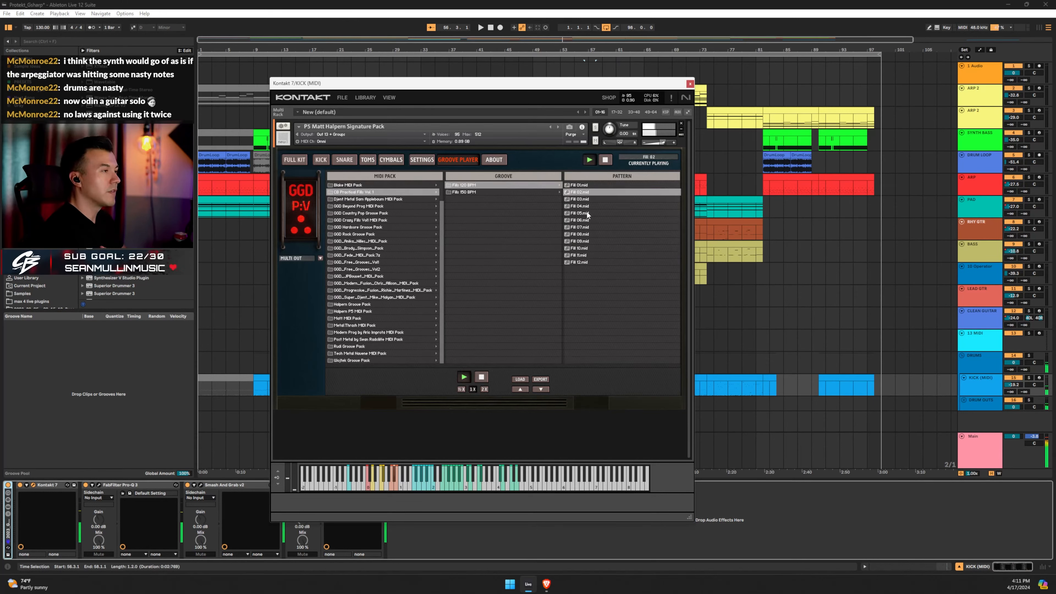
{"action": "left_click", "coordinate": [585, 213]}
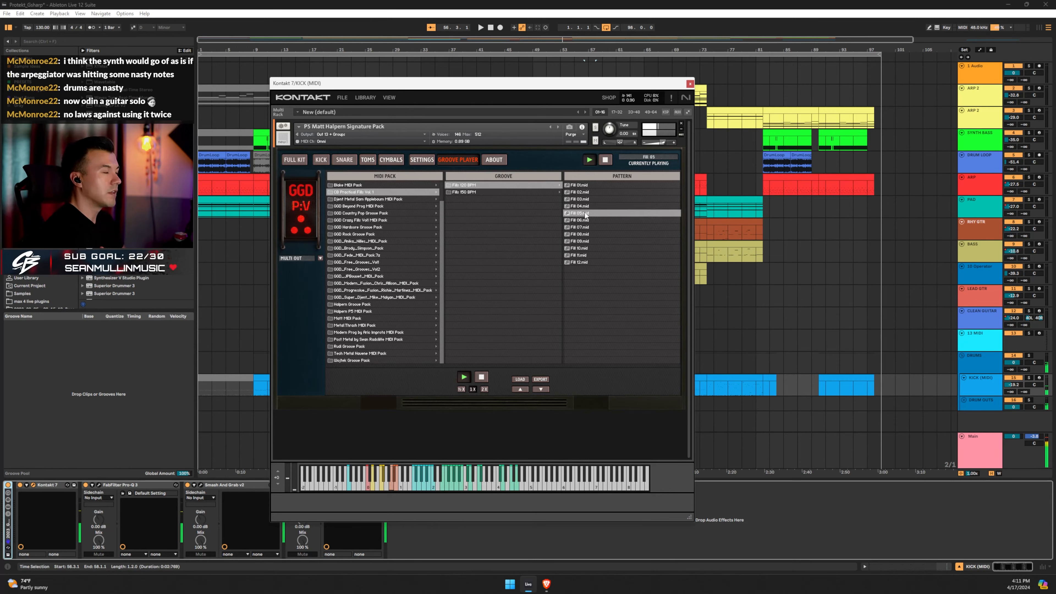
{"action": "left_click", "coordinate": [582, 221]}
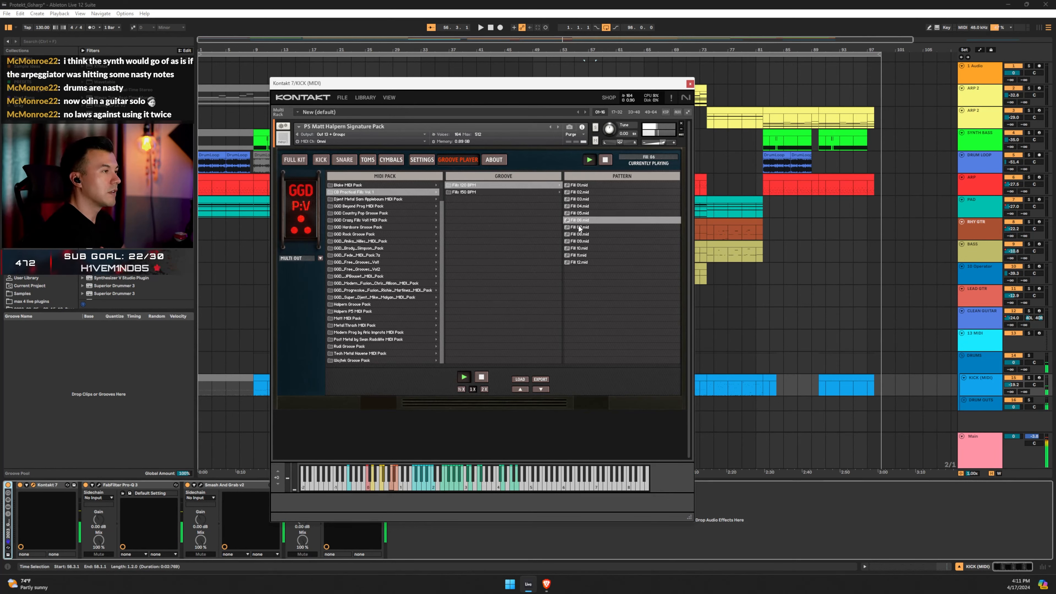
{"action": "left_click", "coordinate": [580, 228]}
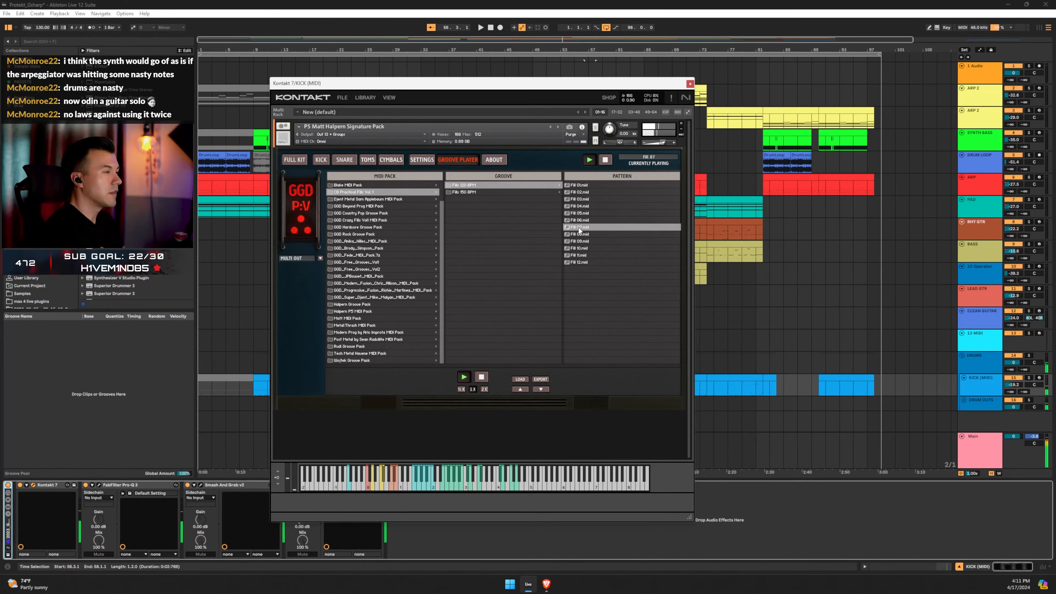
{"action": "left_click", "coordinate": [582, 248]}
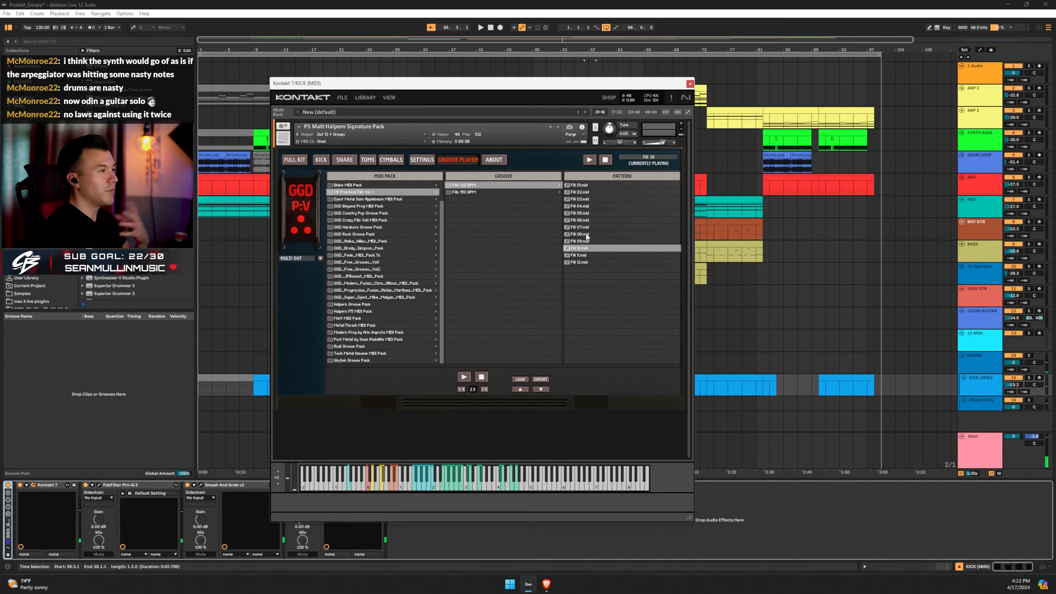
{"action": "left_click", "coordinate": [481, 191]}
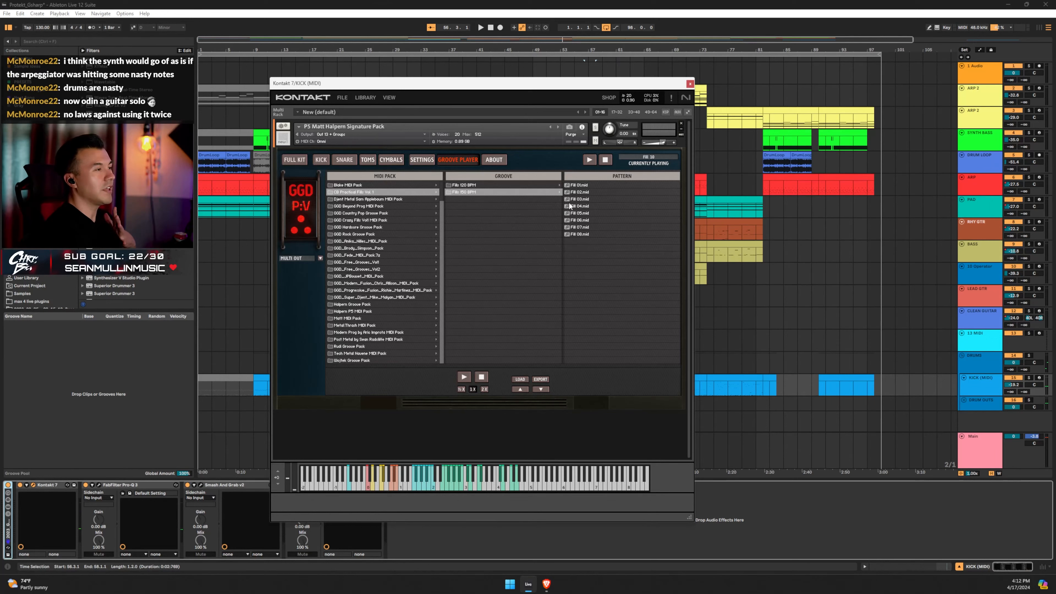